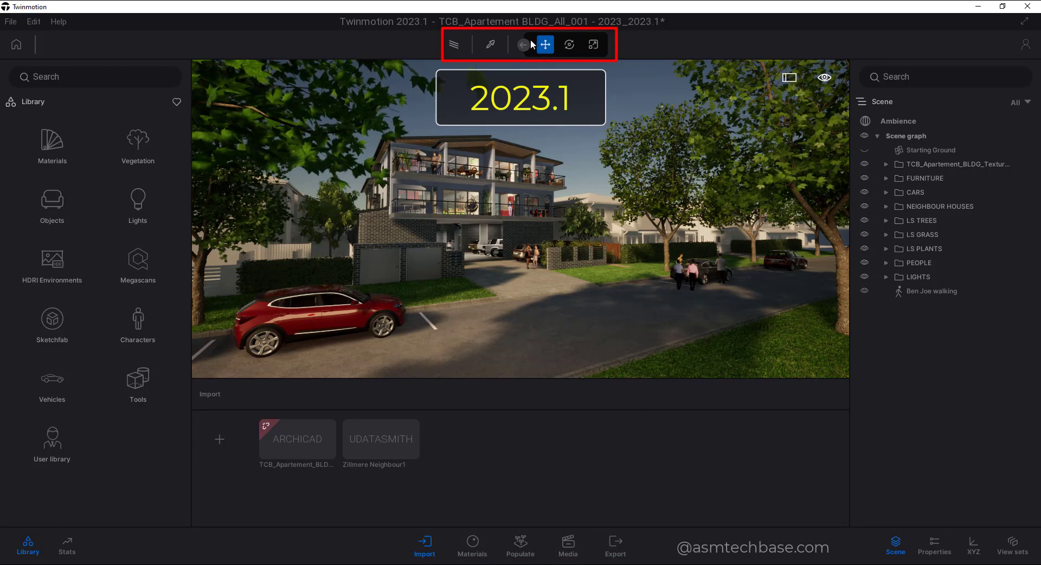
Select the red SUV parked in front and switch its gizmo to rotation
click(369, 308)
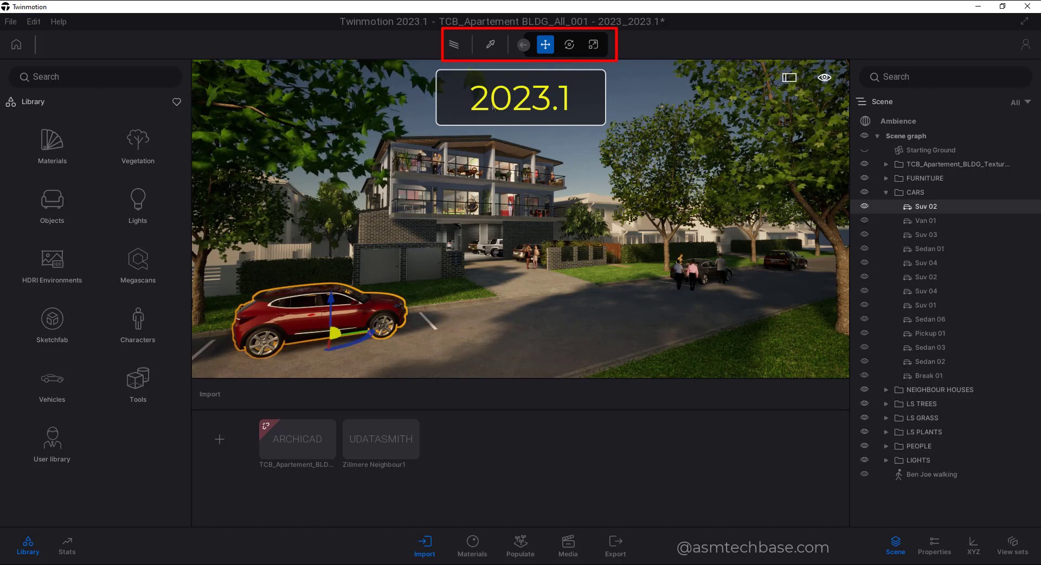
click(569, 46)
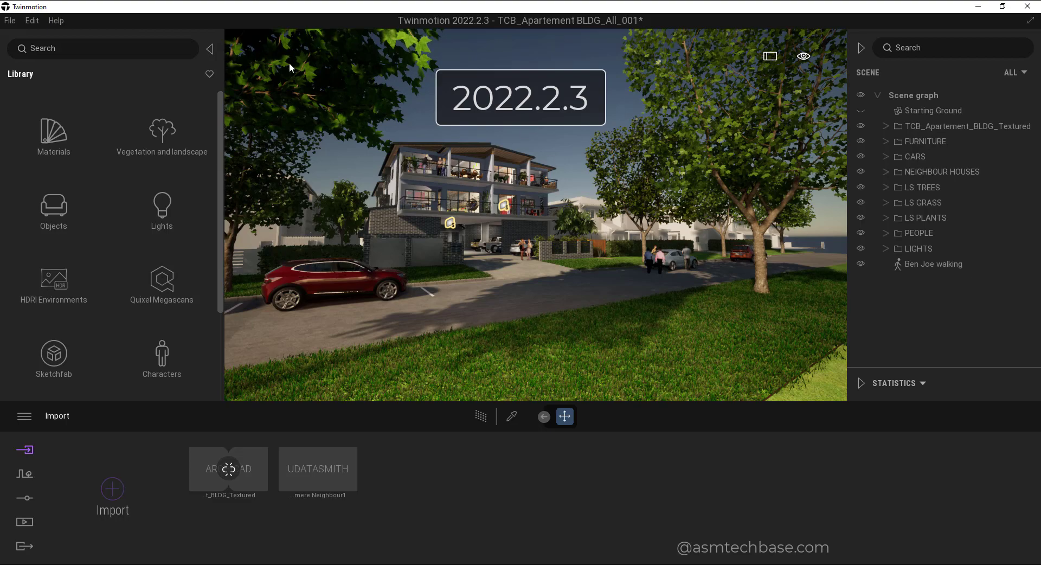
Collapse the Library and Scene panels in 2022.2.3, then hide both in 2023.1
click(209, 50)
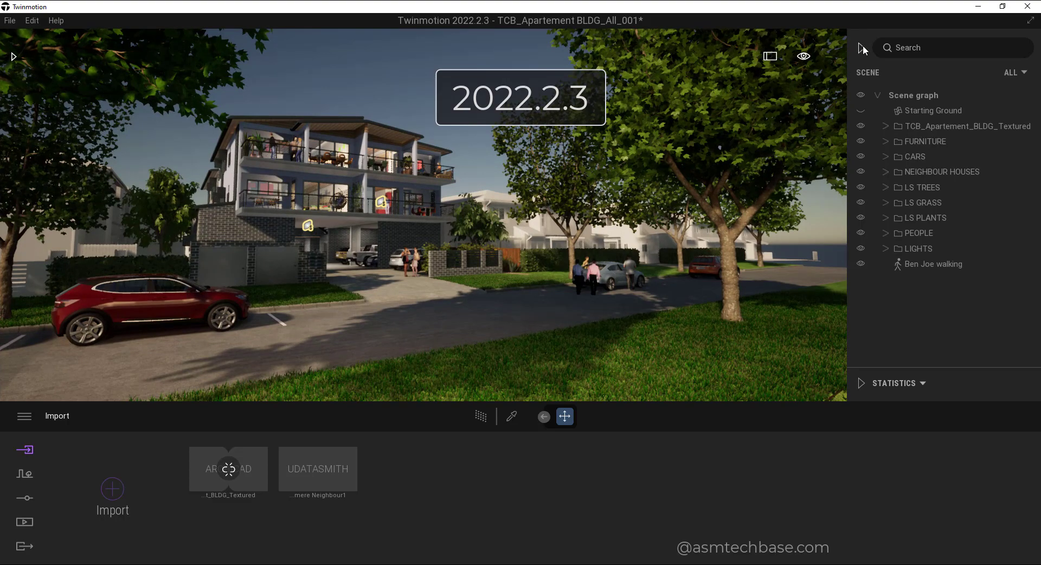
click(862, 48)
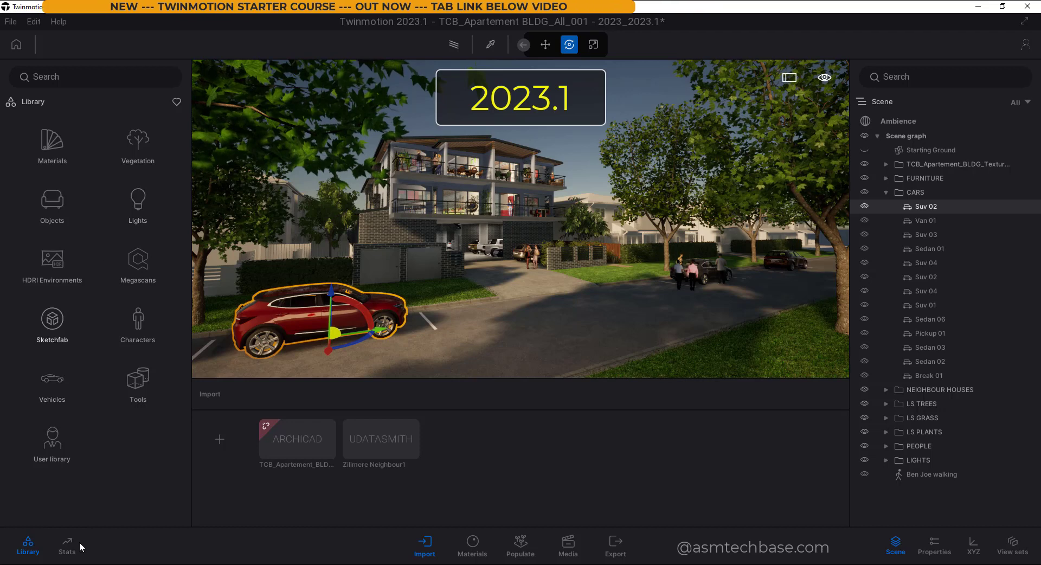
click(27, 546)
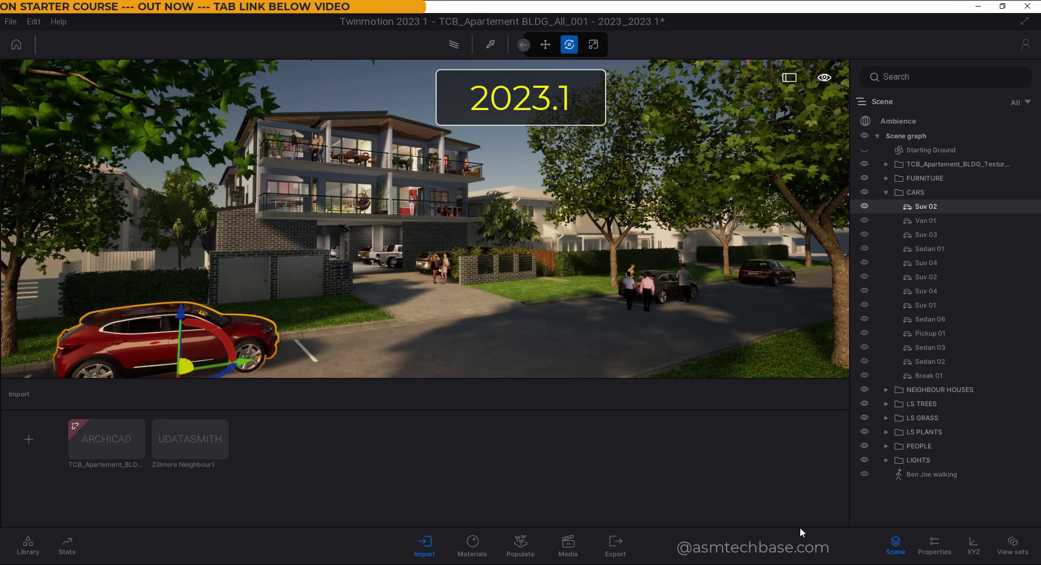
click(896, 552)
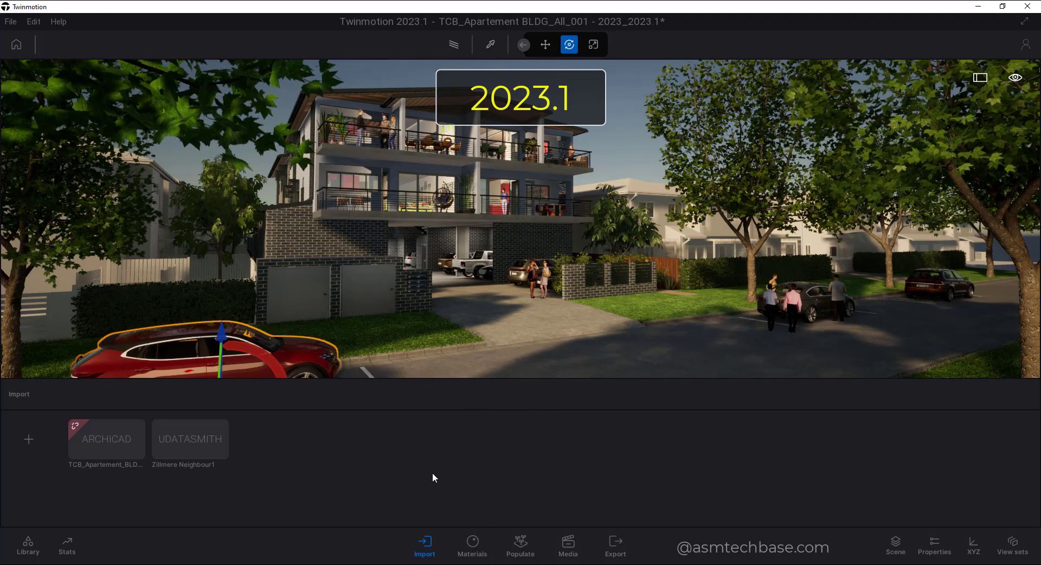
Close the import dock and reopen the scene graph panel in 2023.1 and 2022.2.3
click(424, 543)
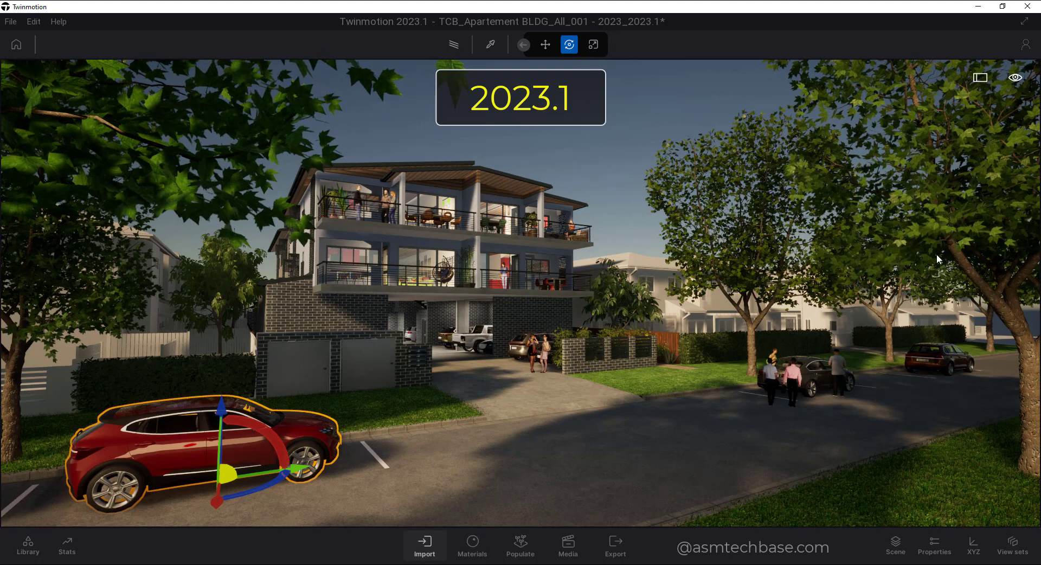
click(895, 545)
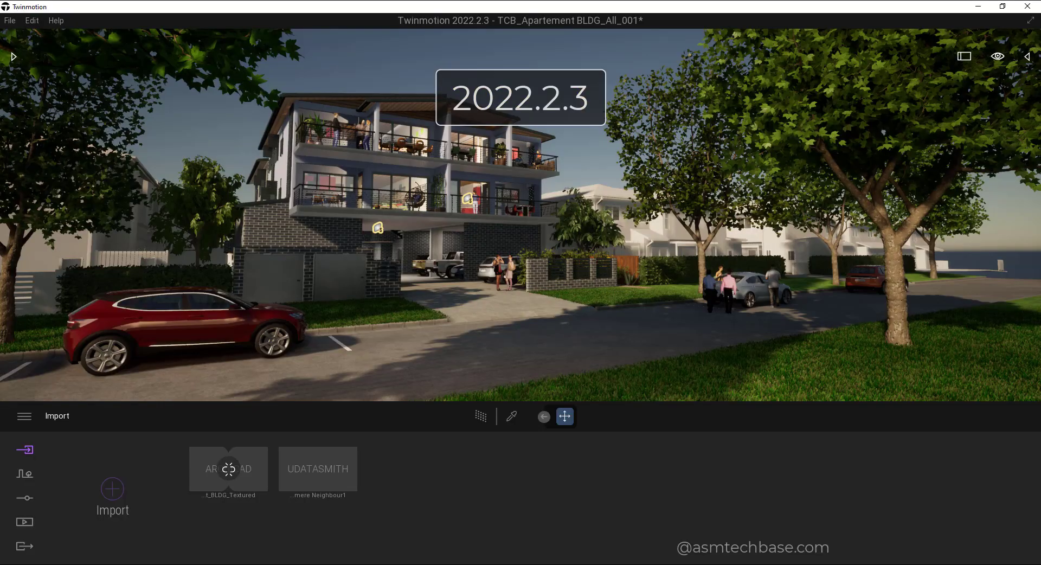
click(1028, 58)
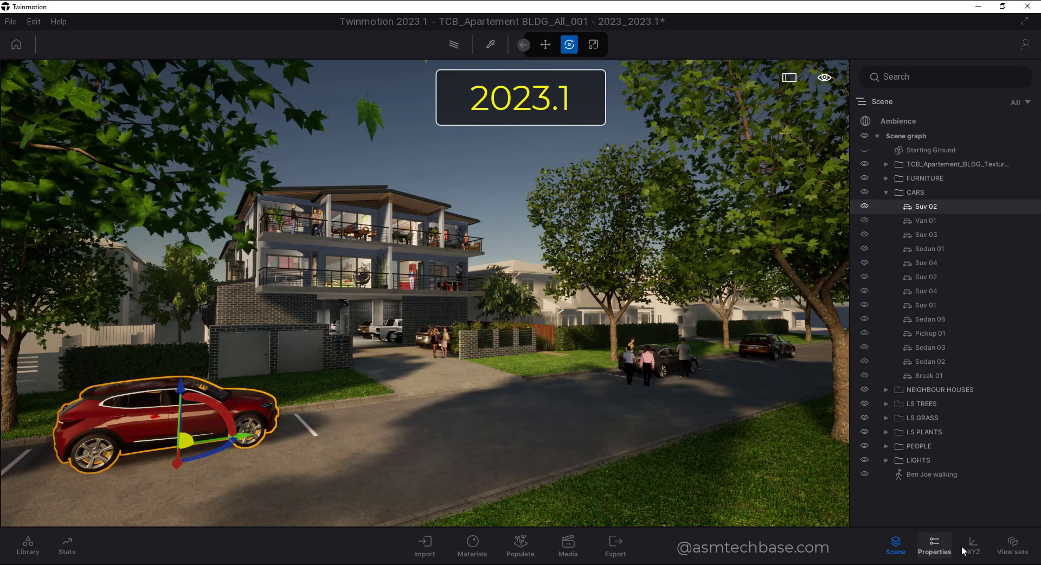
Show and collapse the Suv 02 properties, then open the scene panel's Statistics section list
click(941, 551)
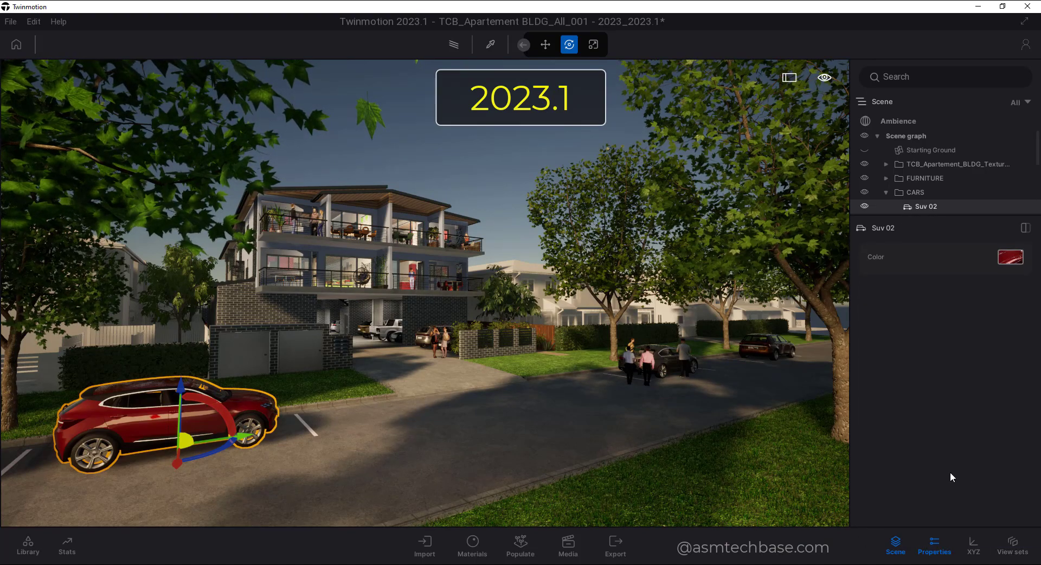
click(940, 549)
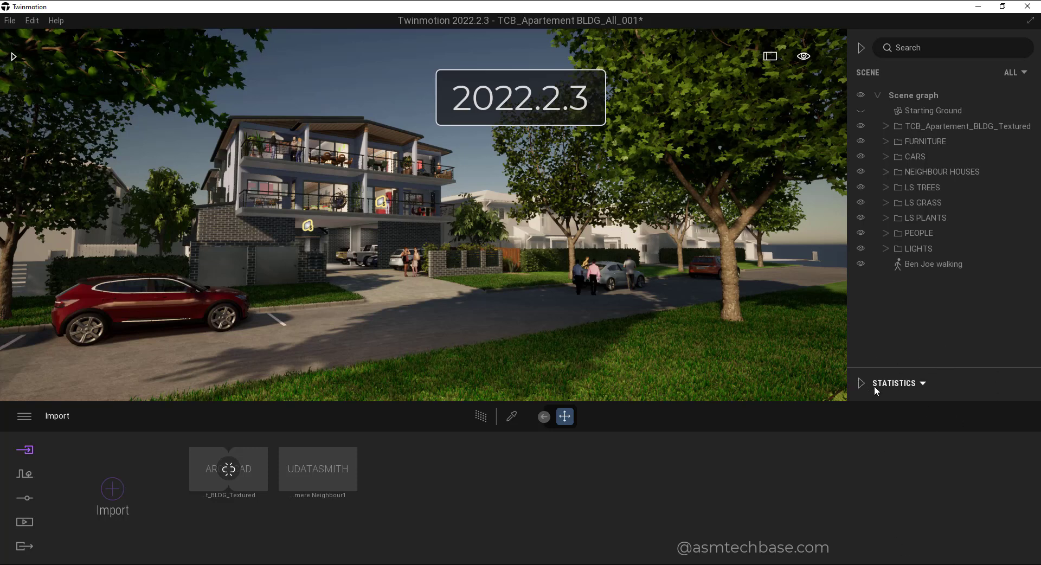
click(923, 383)
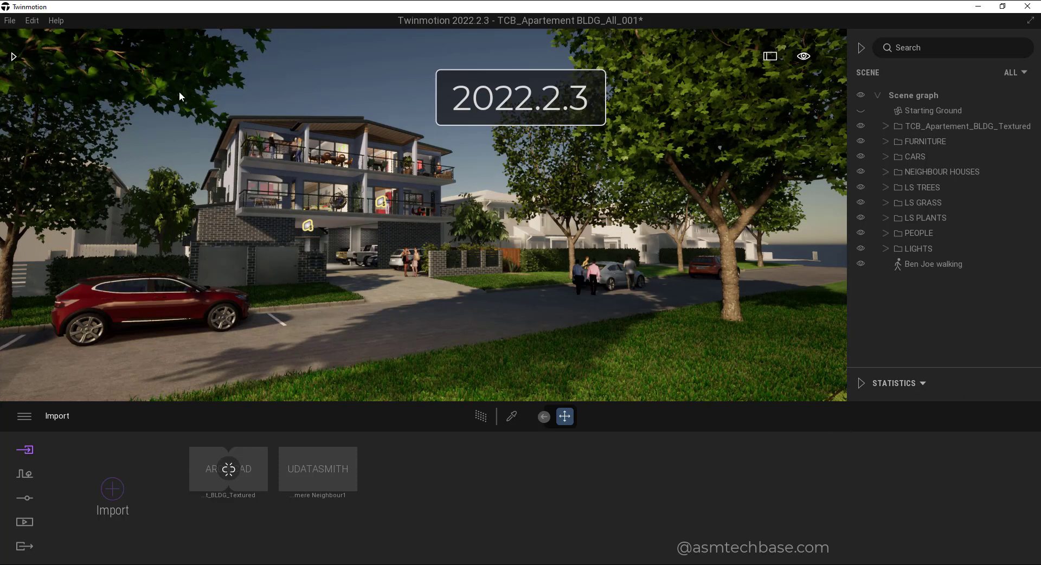
Reopen the library in both versions, browse Materials, then return to the top-level categories
click(14, 56)
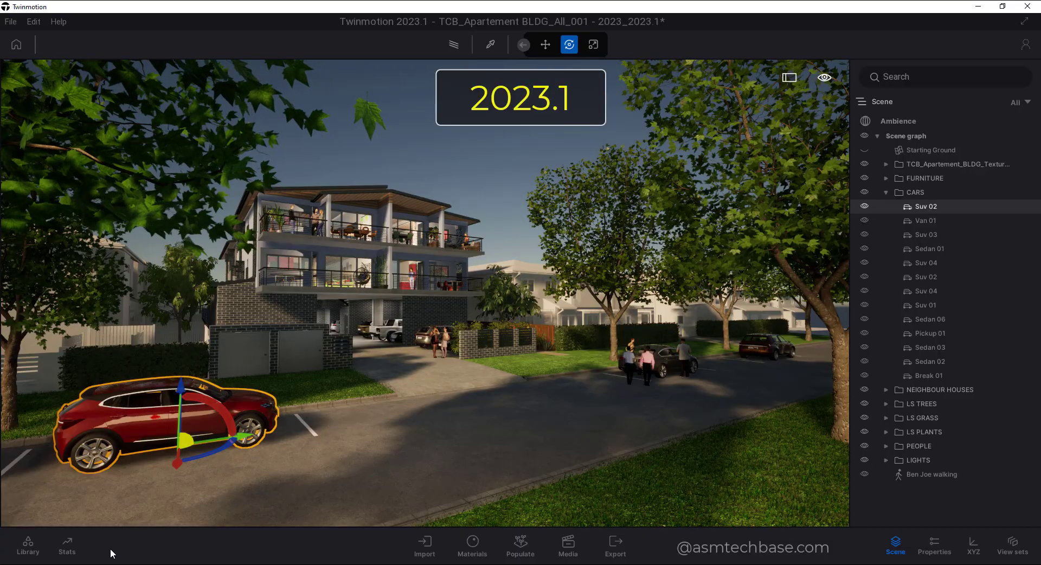
click(27, 549)
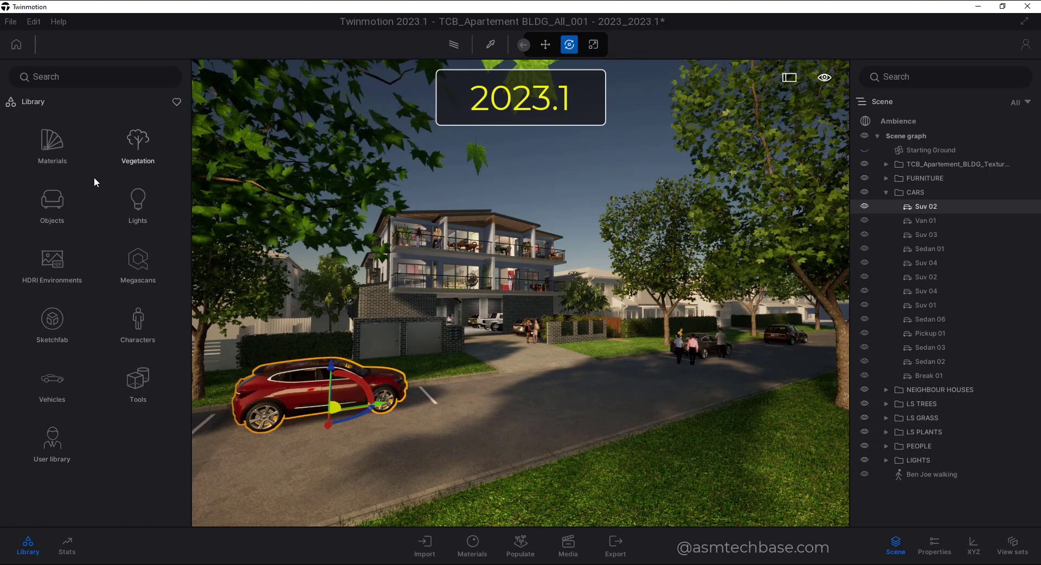
click(53, 147)
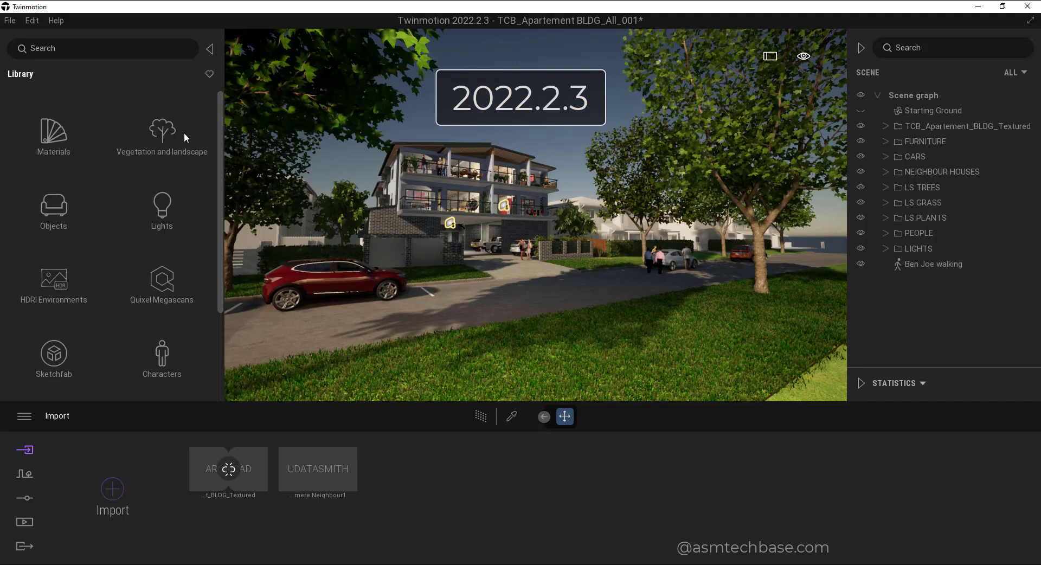
click(59, 138)
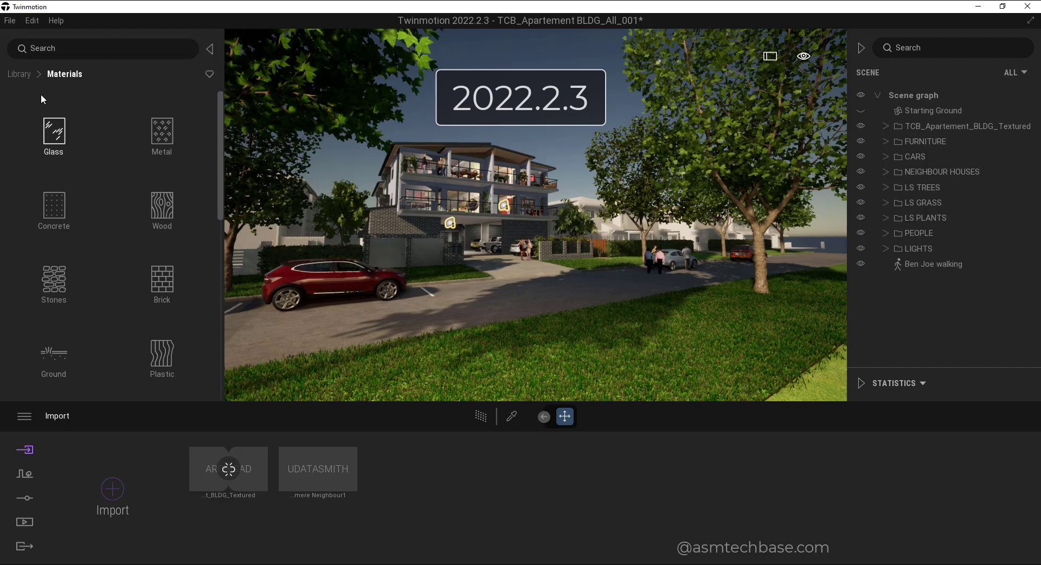
click(20, 74)
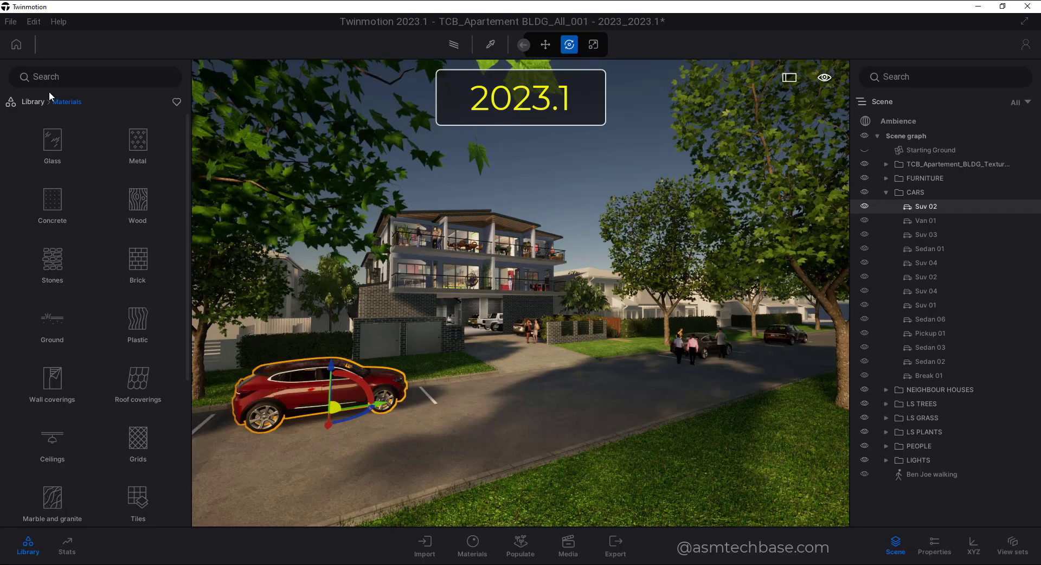
click(31, 103)
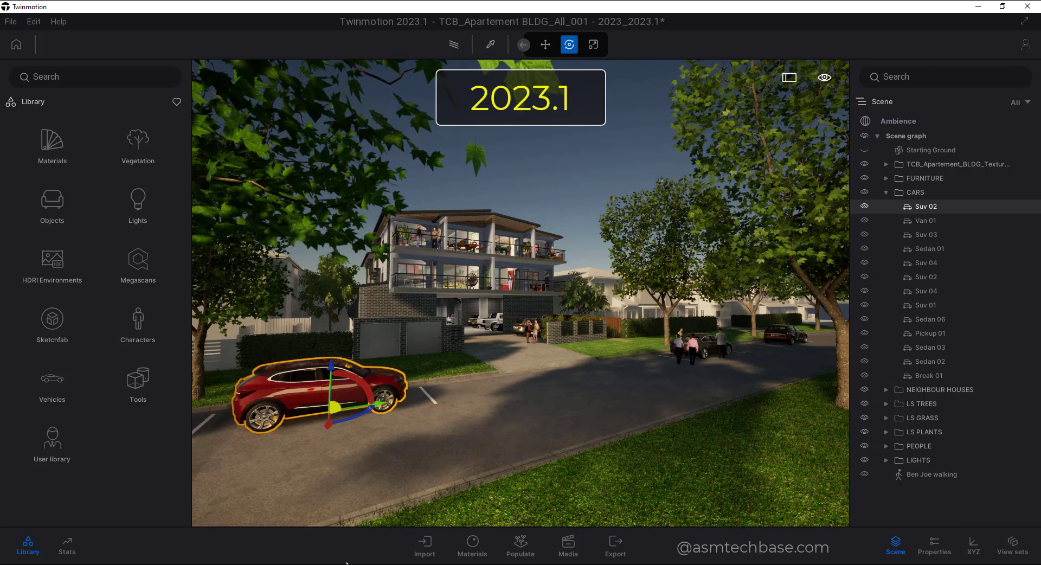
Open the dock below the viewport on the material library and scroll its materials
click(425, 545)
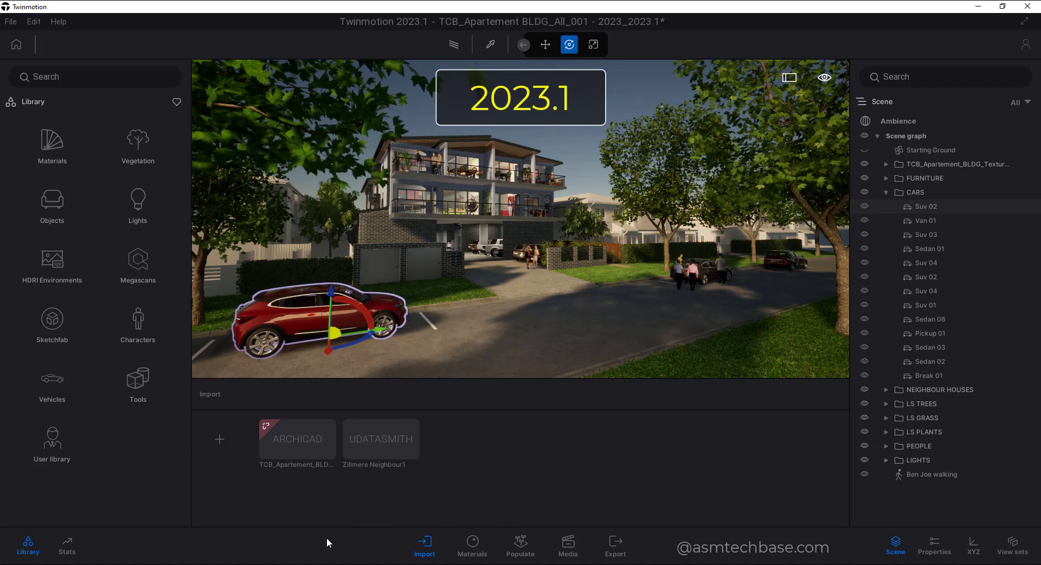
click(473, 546)
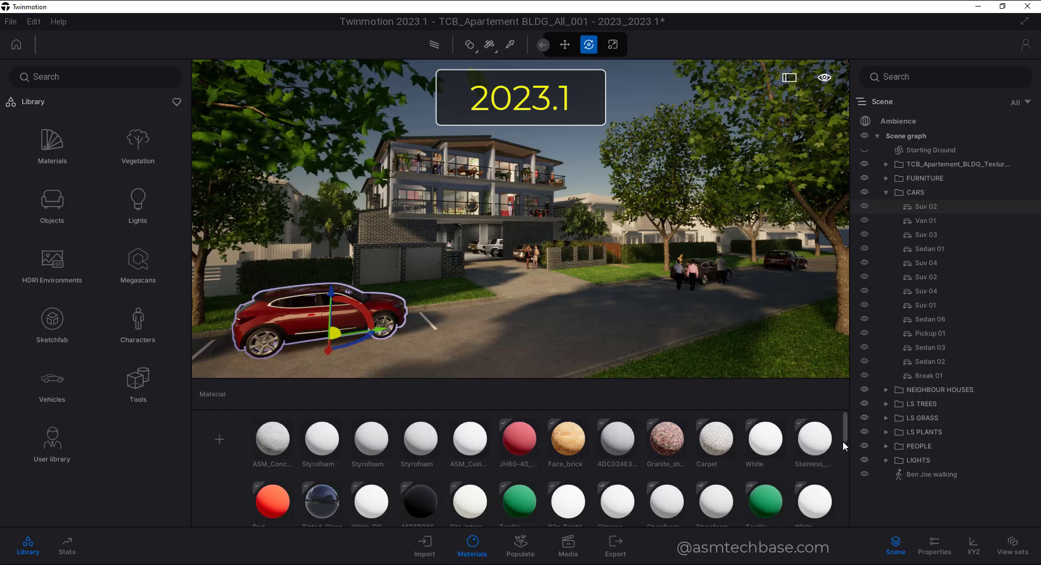
scroll(843, 441, down, 2)
scroll(843, 441, down, 10)
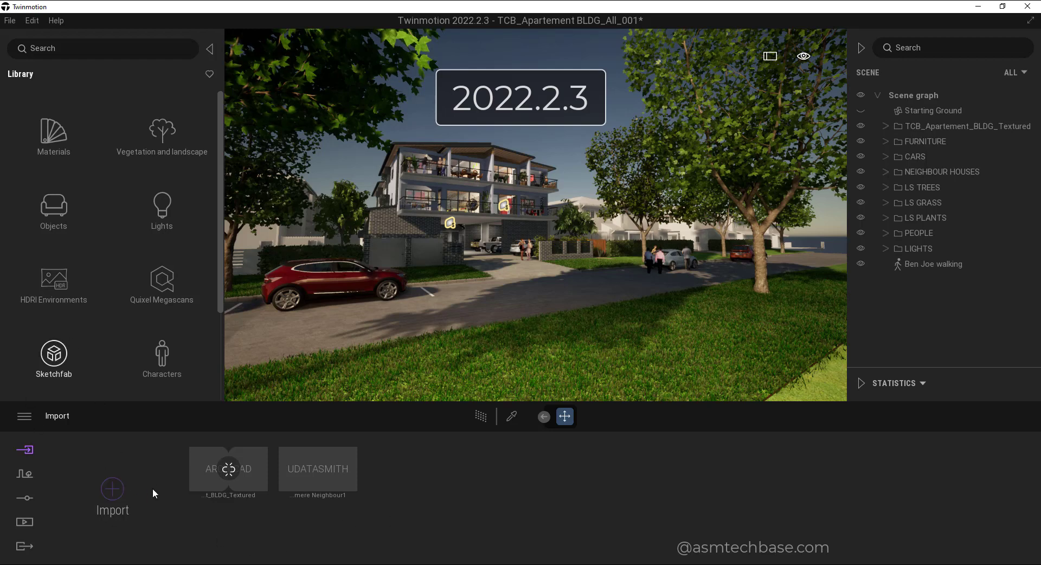
Sample the road's Concrete road 3 material, return to the library grid, and show Populate
click(512, 417)
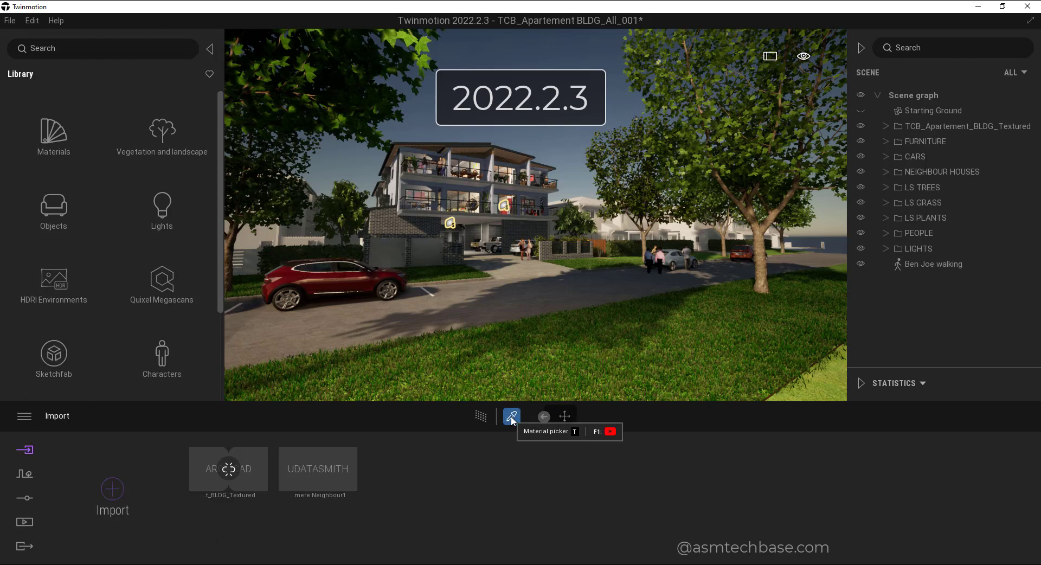
click(447, 300)
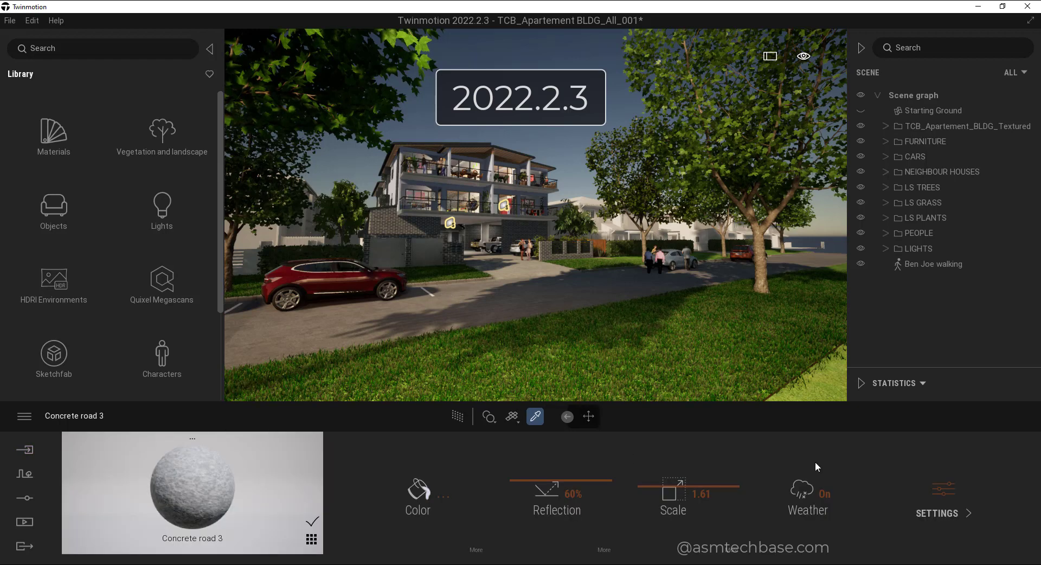
click(311, 539)
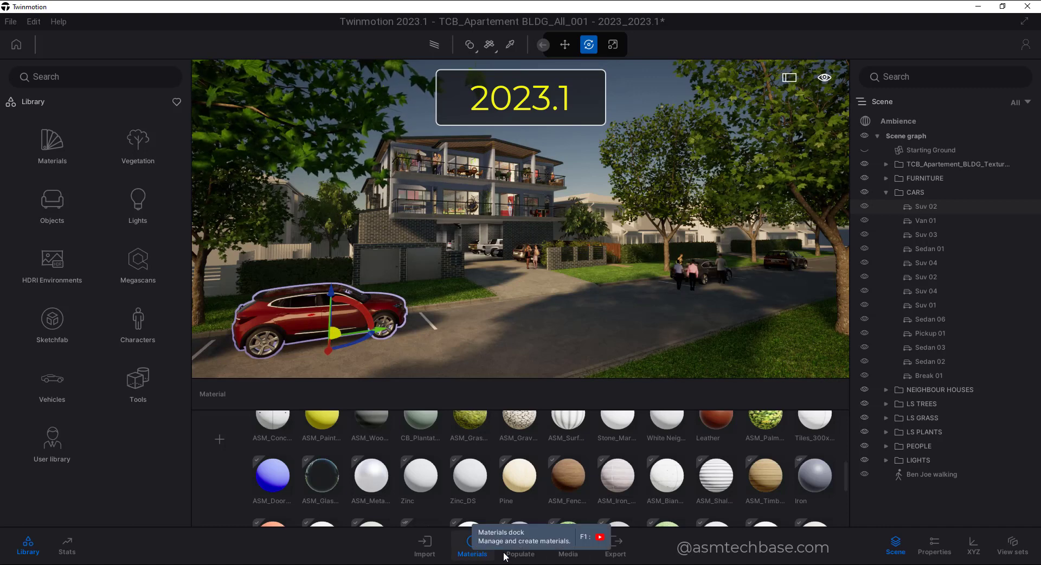
click(521, 552)
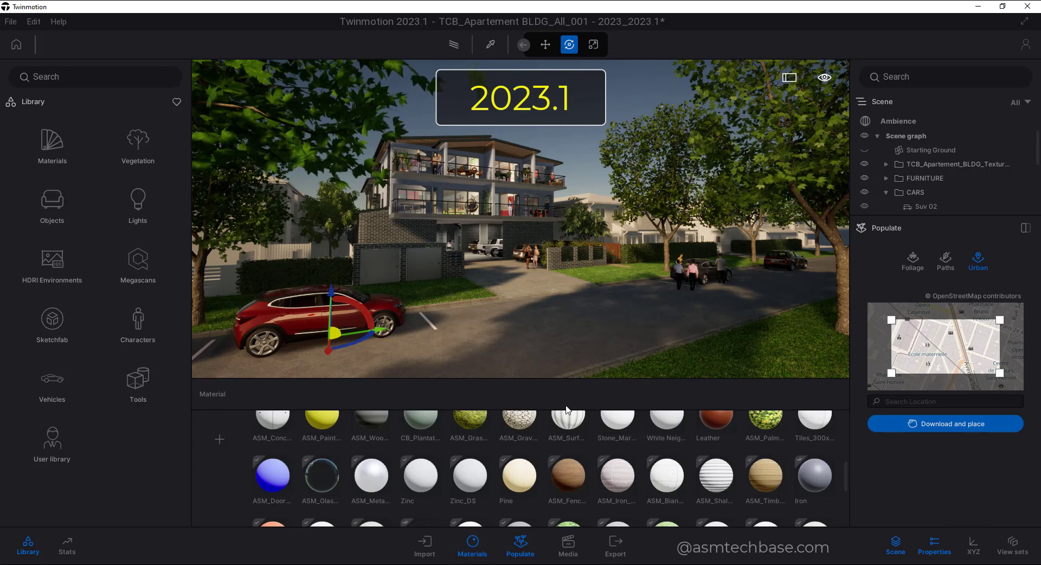
Close the material dock, show 2022.2.3's paths and vegetation tools, and set 2023.1 Populate to Paths
click(472, 552)
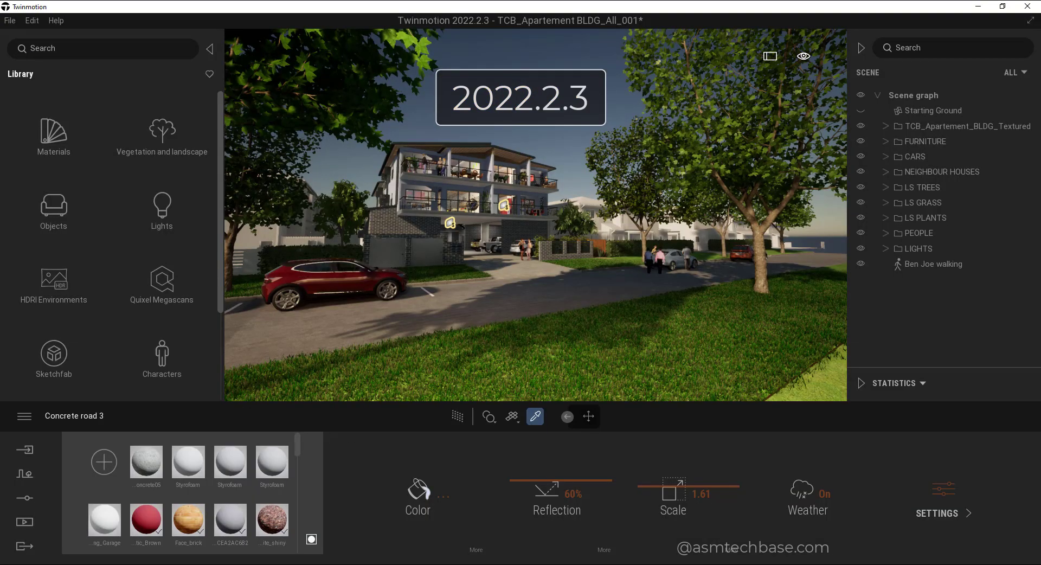
click(24, 475)
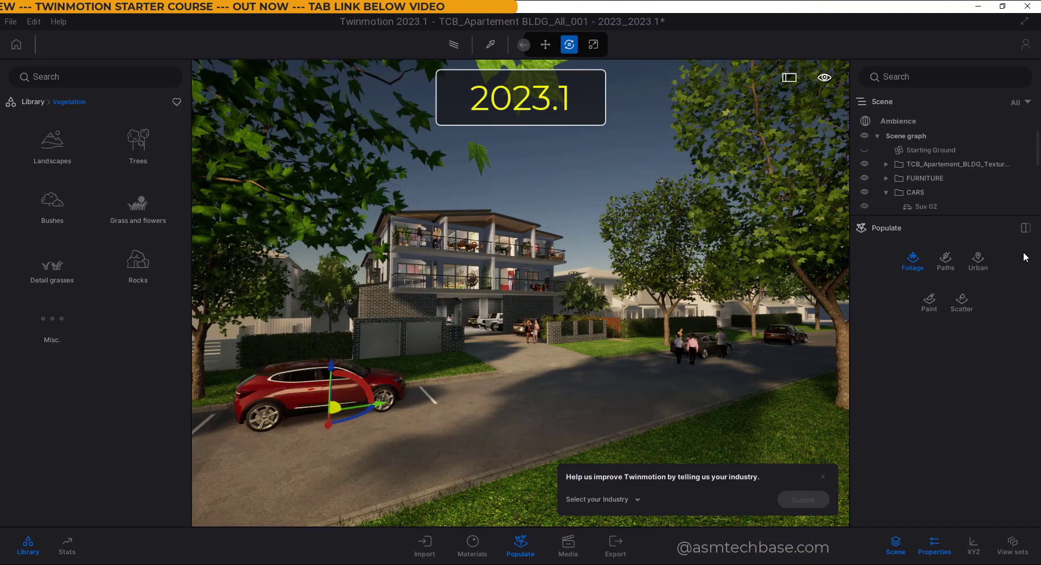
click(945, 261)
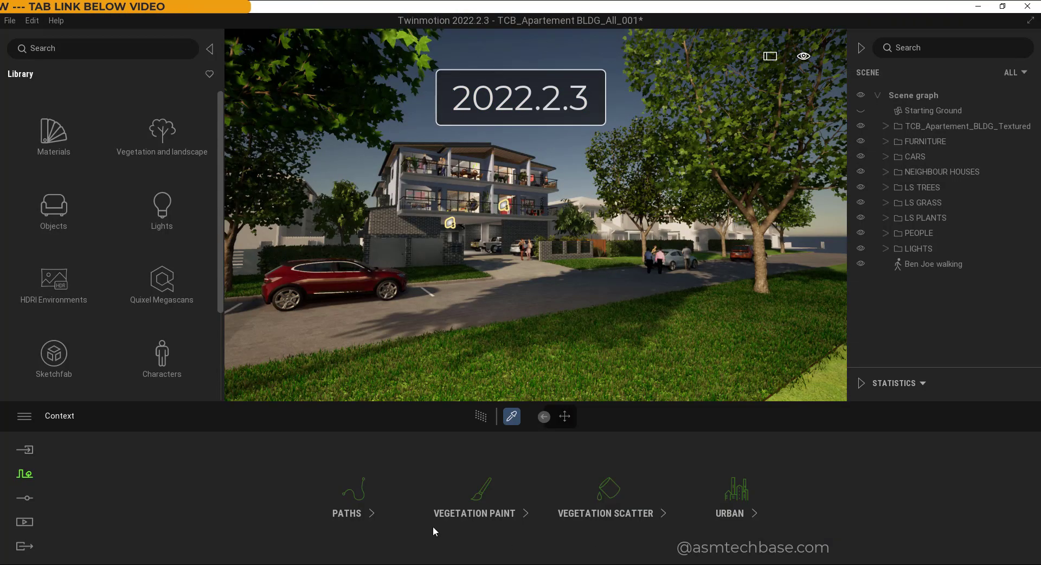
List 2022.2.3 path types, dismiss the 2023.1 industry survey, then reach Camera > Visual Effects settings
click(355, 497)
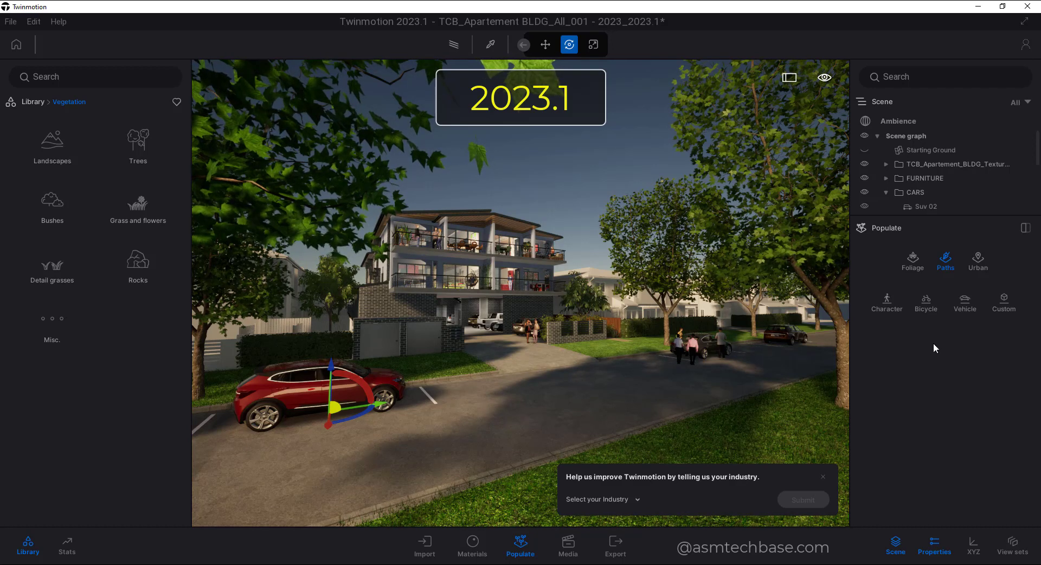
click(823, 476)
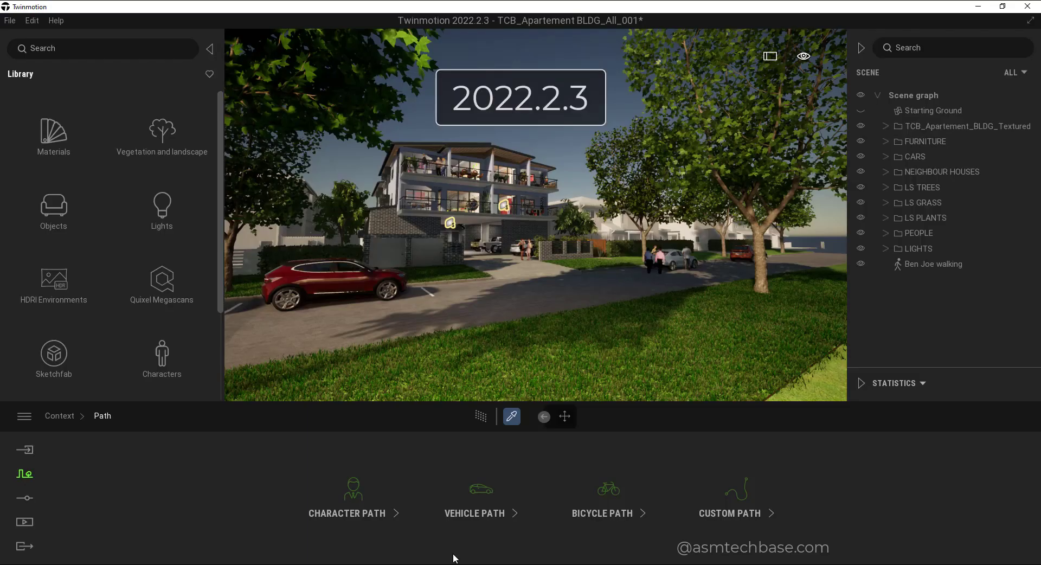
click(25, 499)
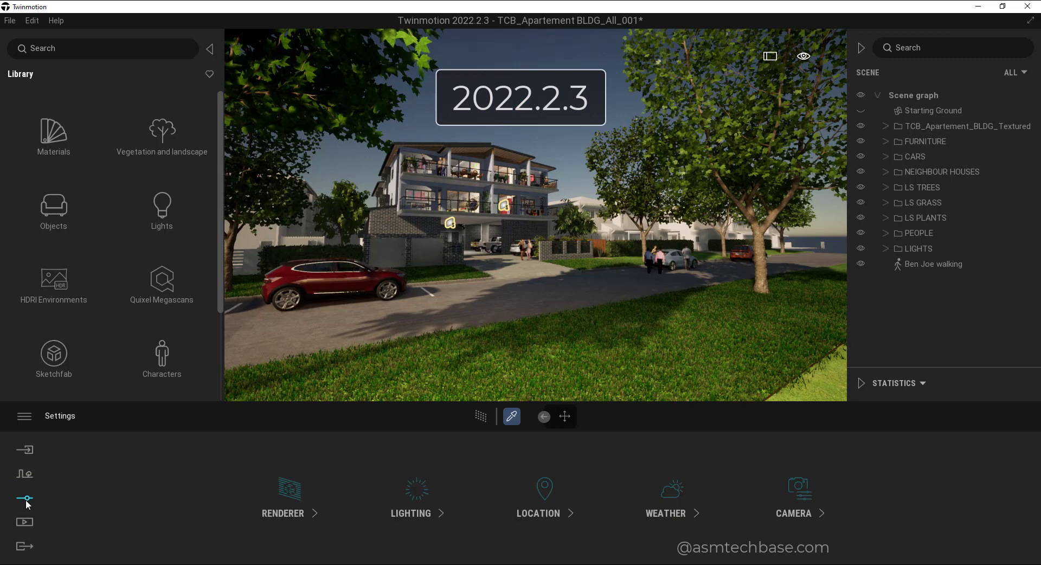
click(792, 493)
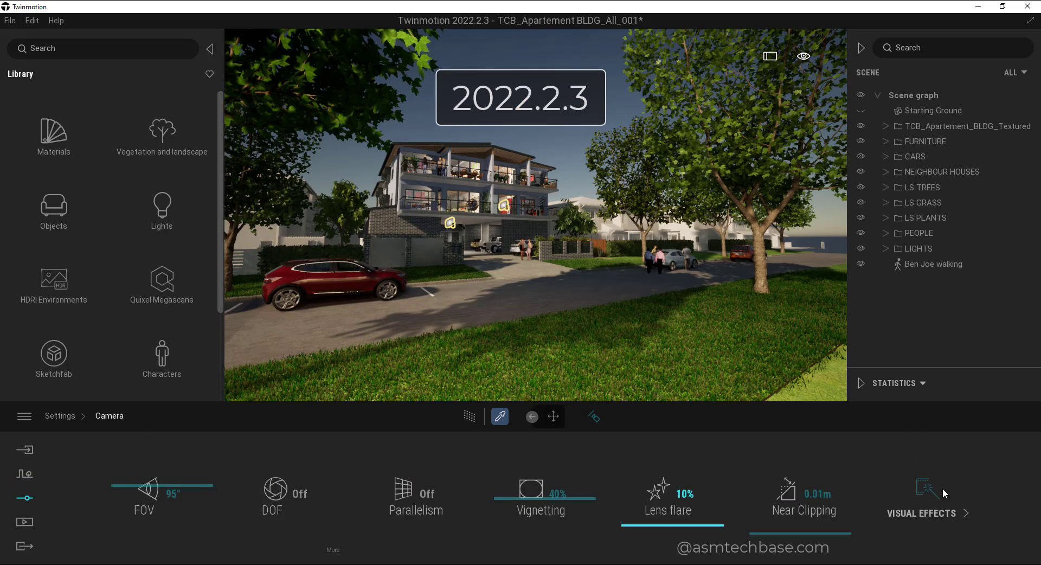
click(923, 495)
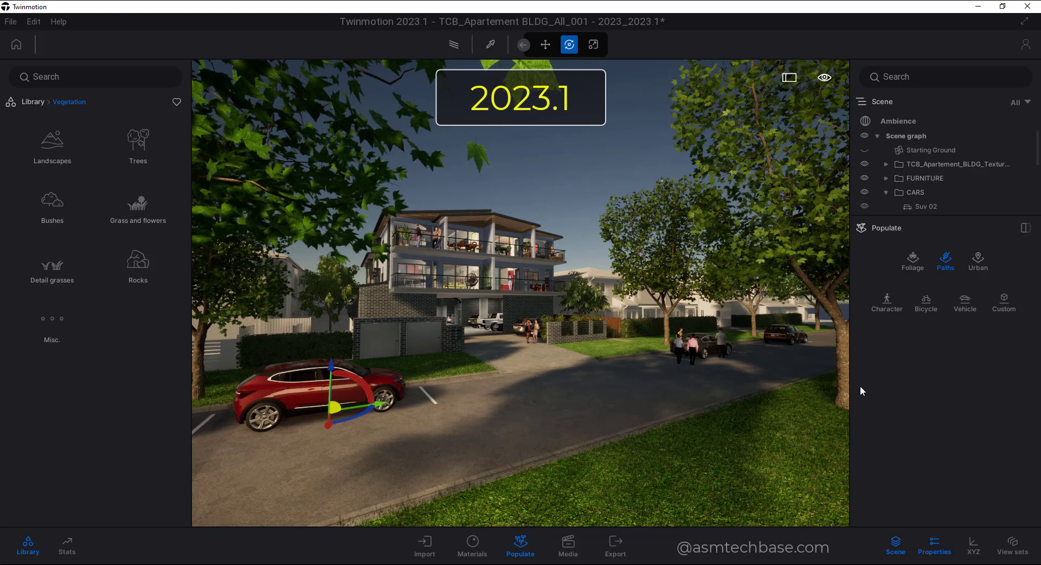
Open the scene's Ambience settings on the Env tab and scroll through lighting, weather and location
click(892, 121)
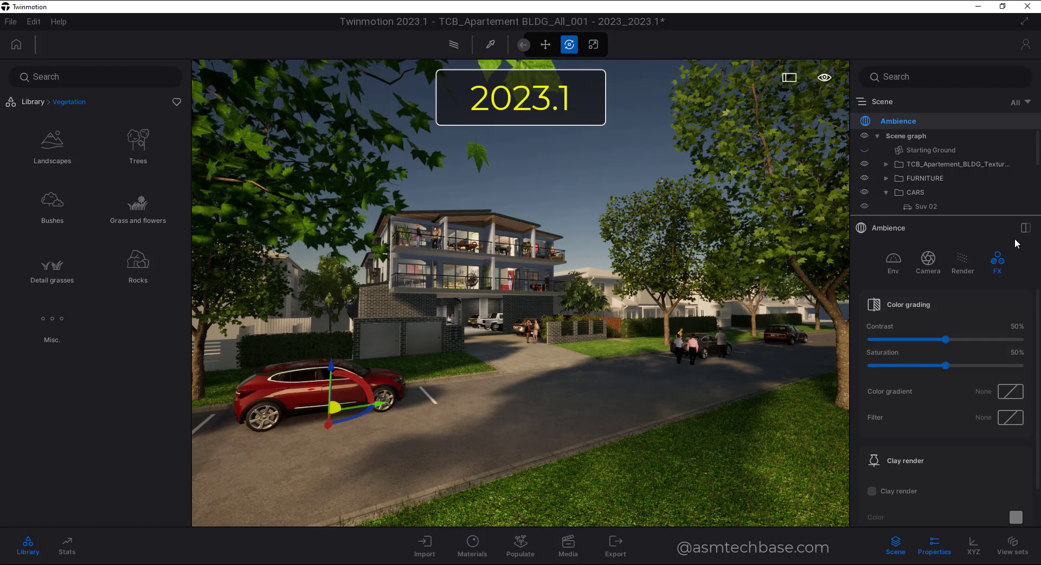
click(894, 263)
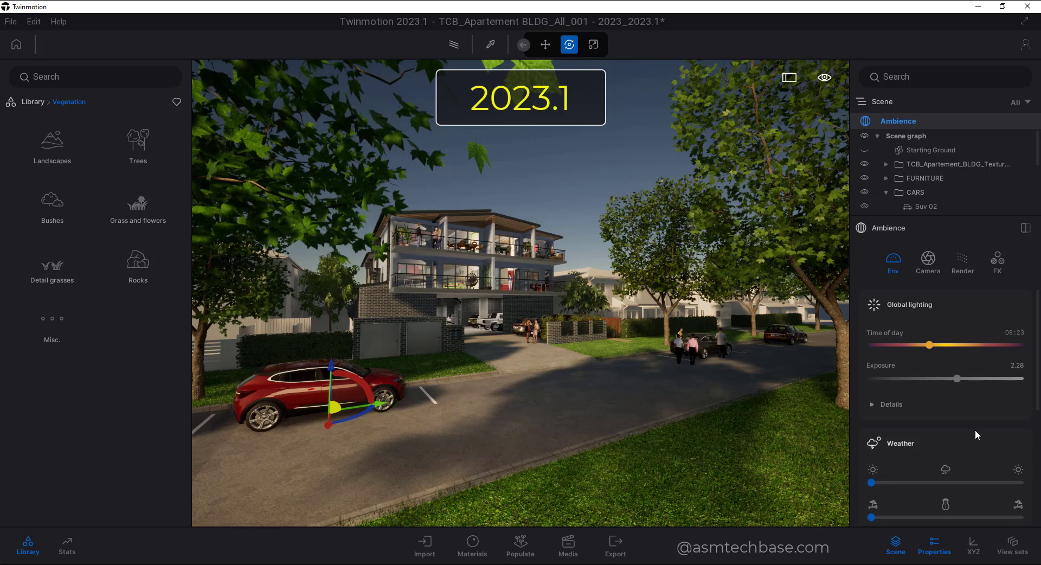
scroll(943, 439, down, 3)
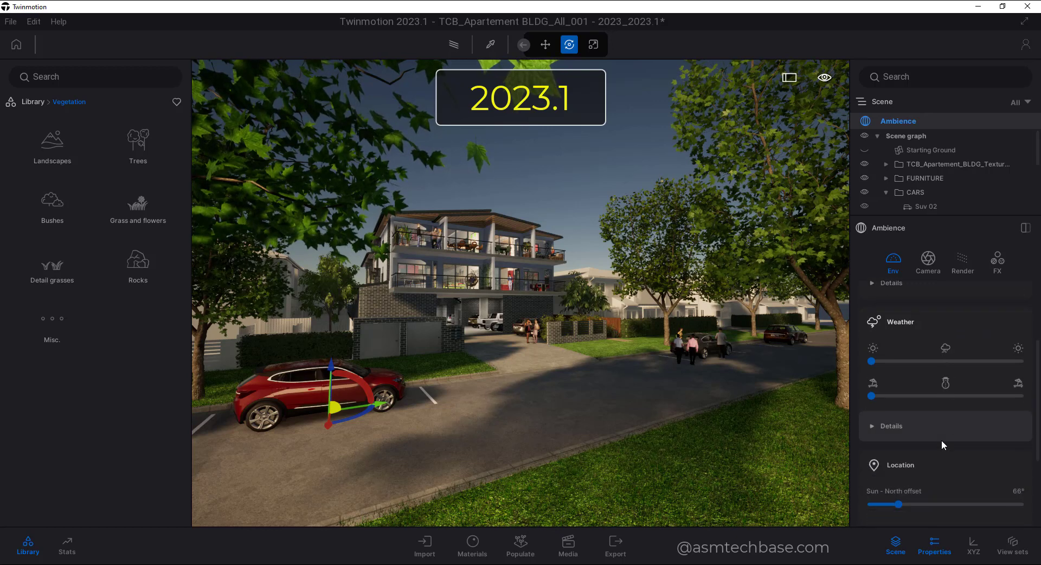
scroll(922, 440, down, 2)
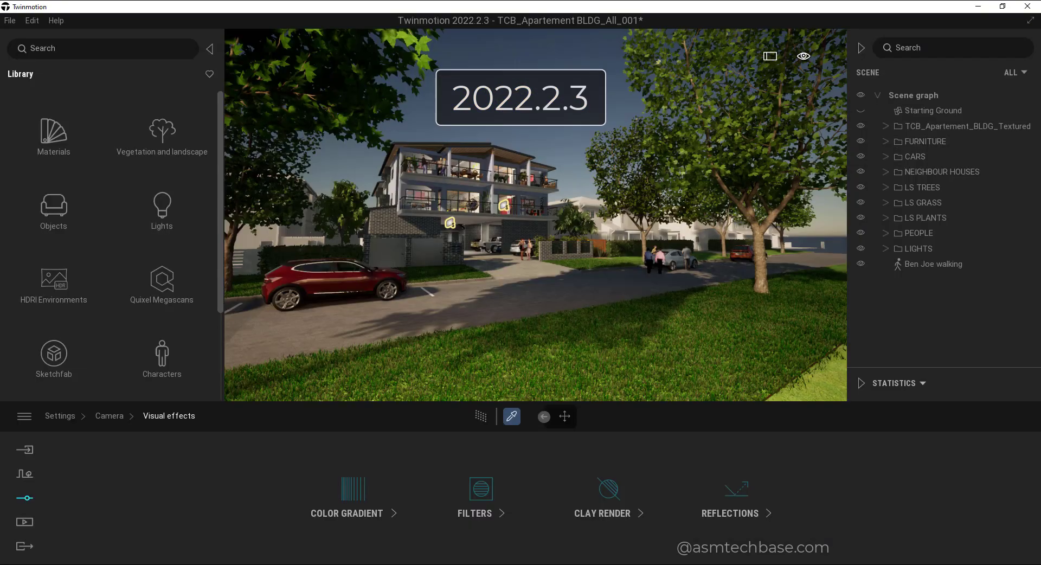
Go back to the main settings, open Lighting, and list the available Environment types
click(26, 497)
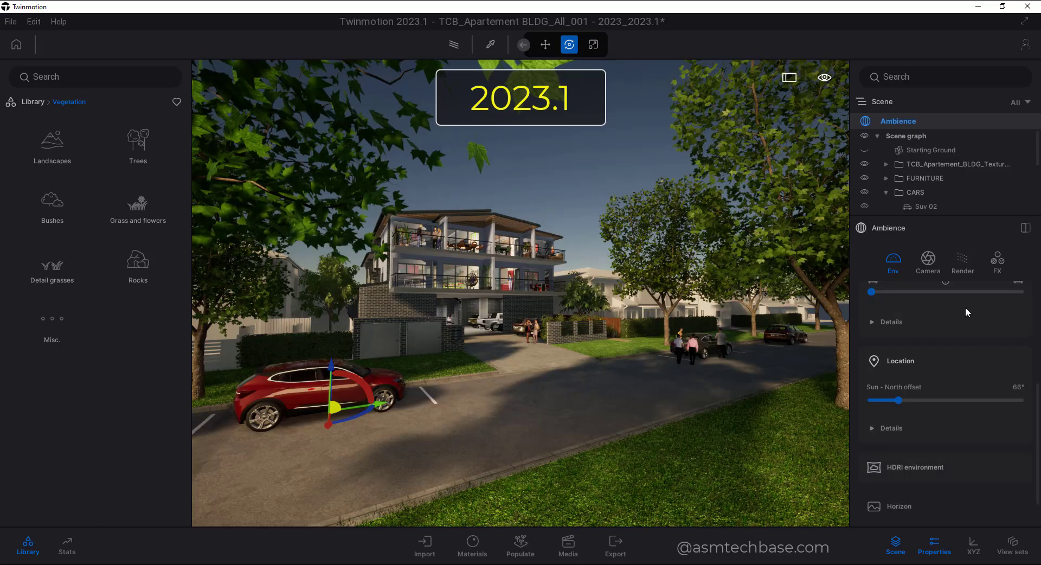
scroll(942, 424, down, 1)
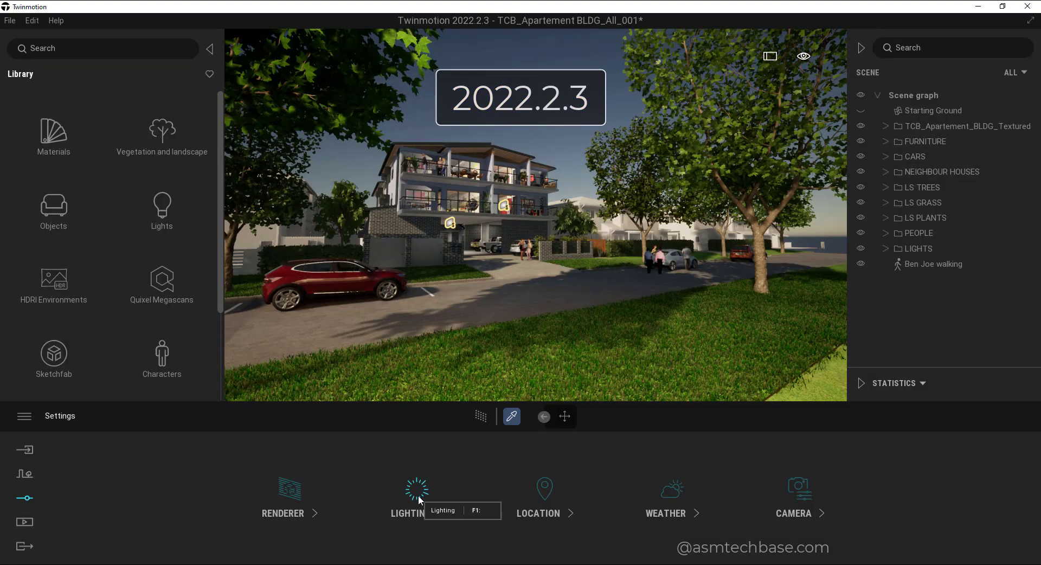
click(418, 495)
click(251, 494)
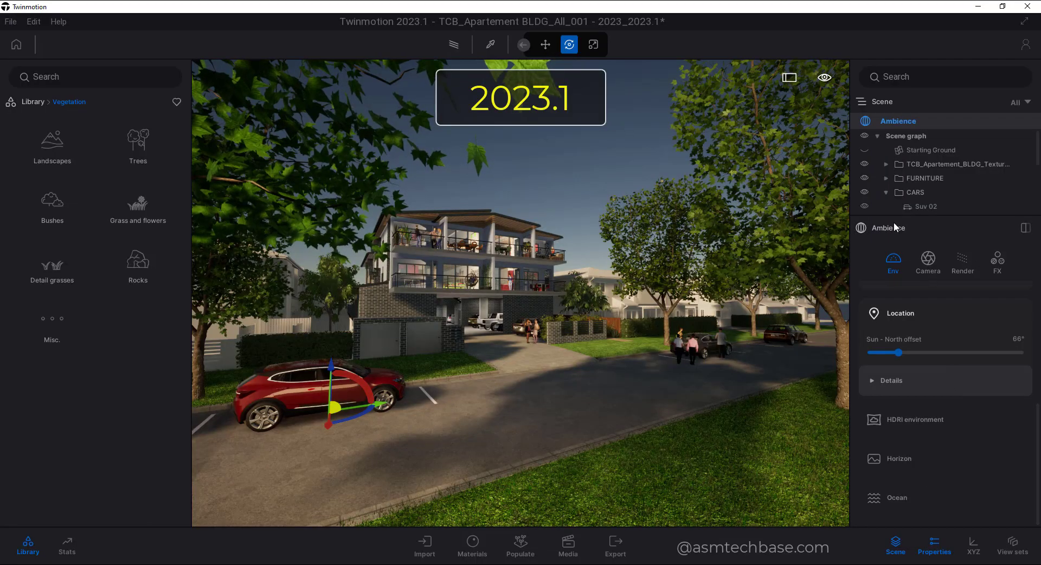
Open Ambience Camera settings, toggle depth of field on then off, and expand Camera effects
click(932, 261)
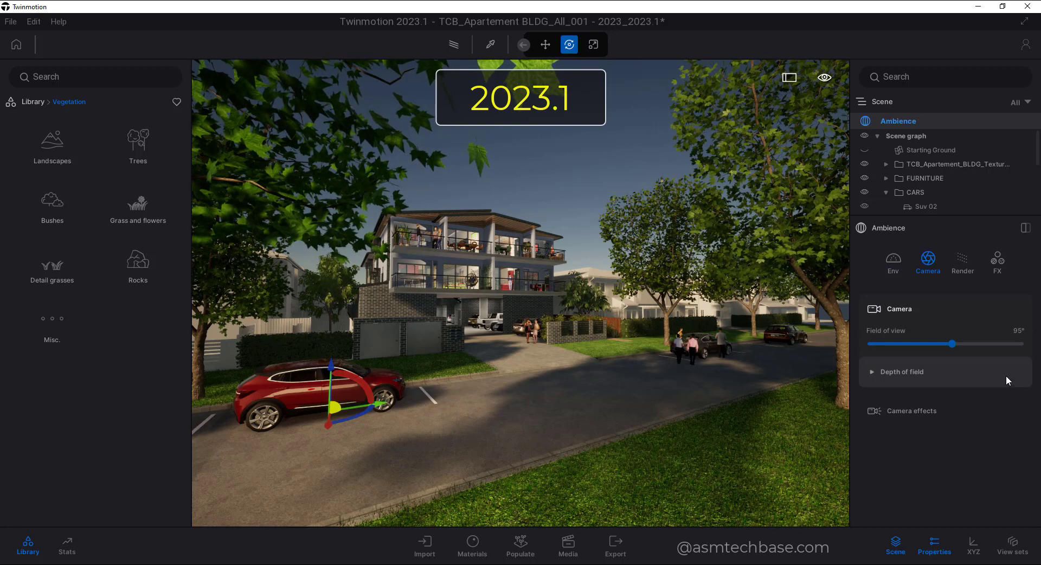
click(871, 371)
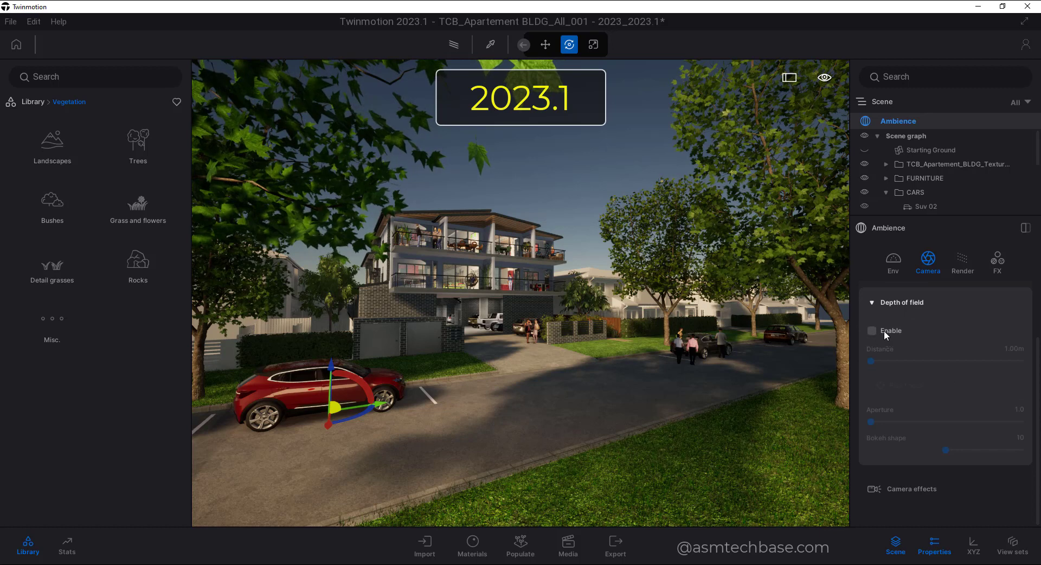
click(870, 326)
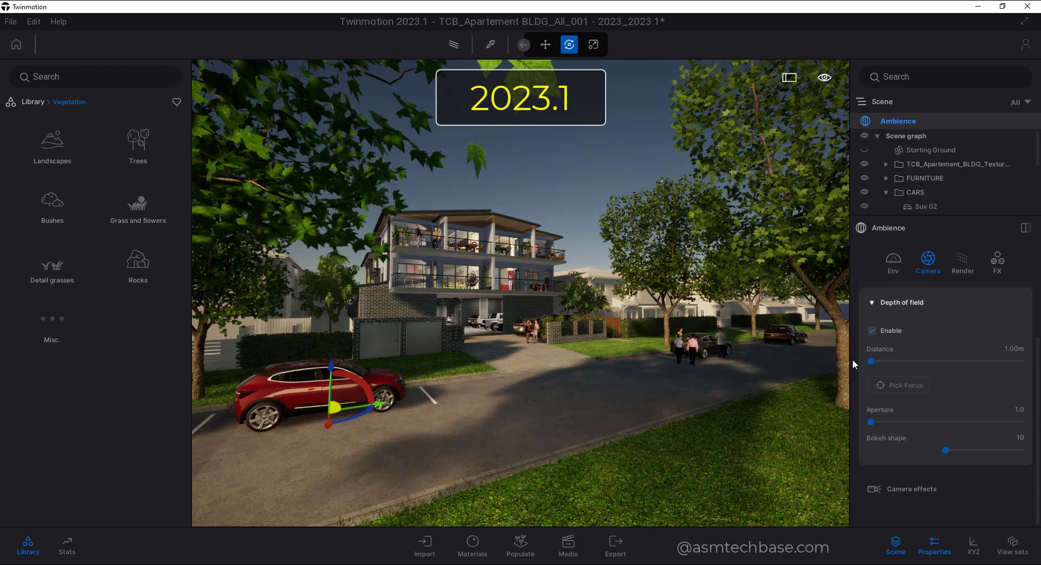
click(946, 449)
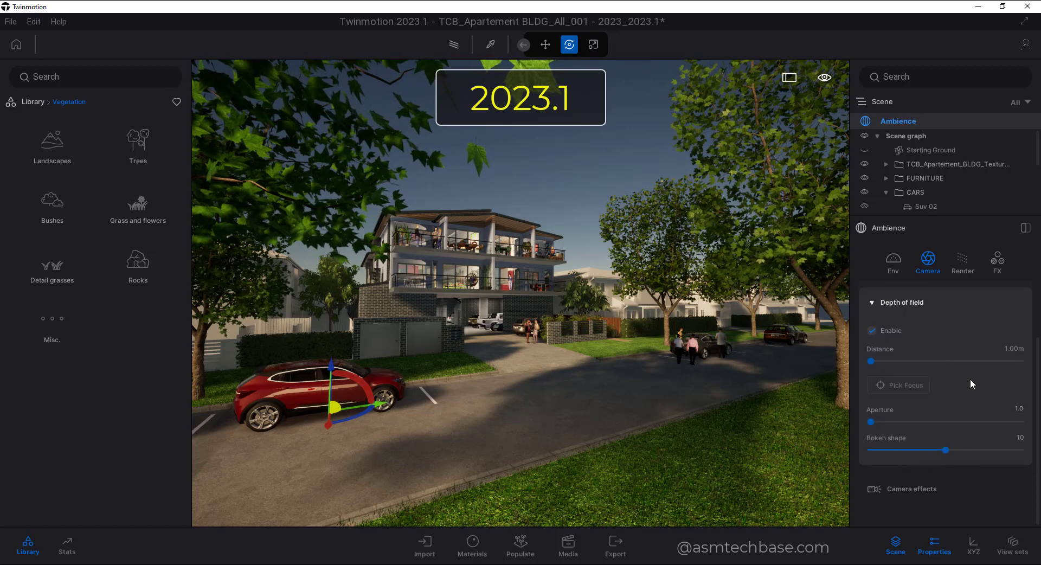
click(872, 331)
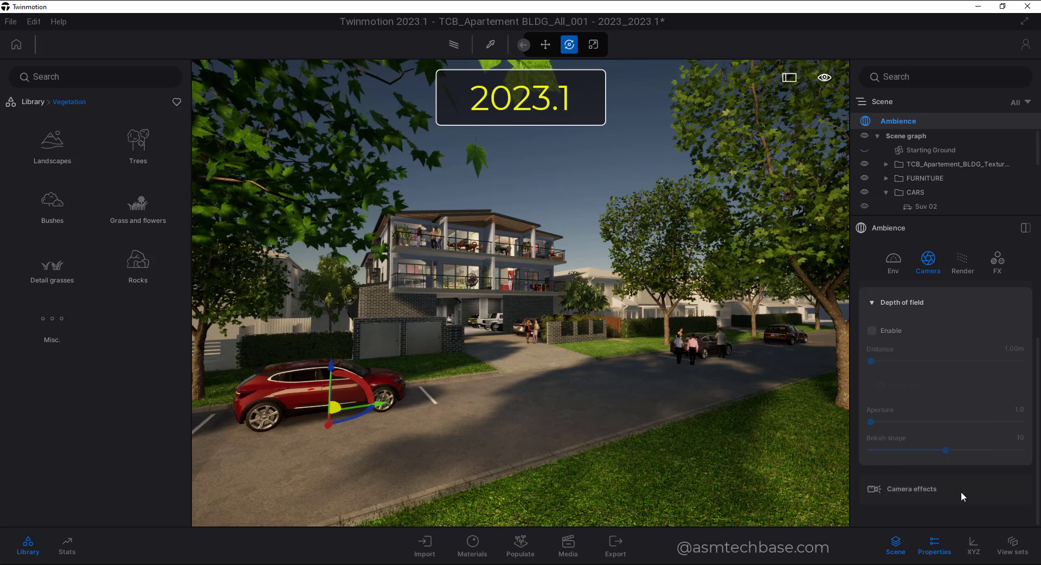
click(915, 490)
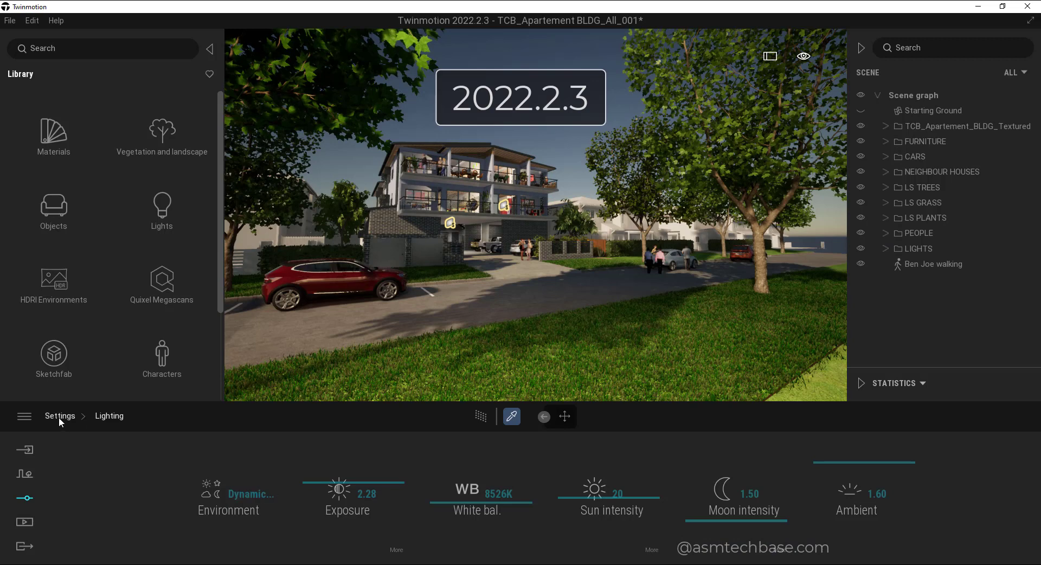
Go back to the main settings and show 2022.2.3's camera settings: FOV, DOF, vignetting, lens flare, near clipping
click(57, 415)
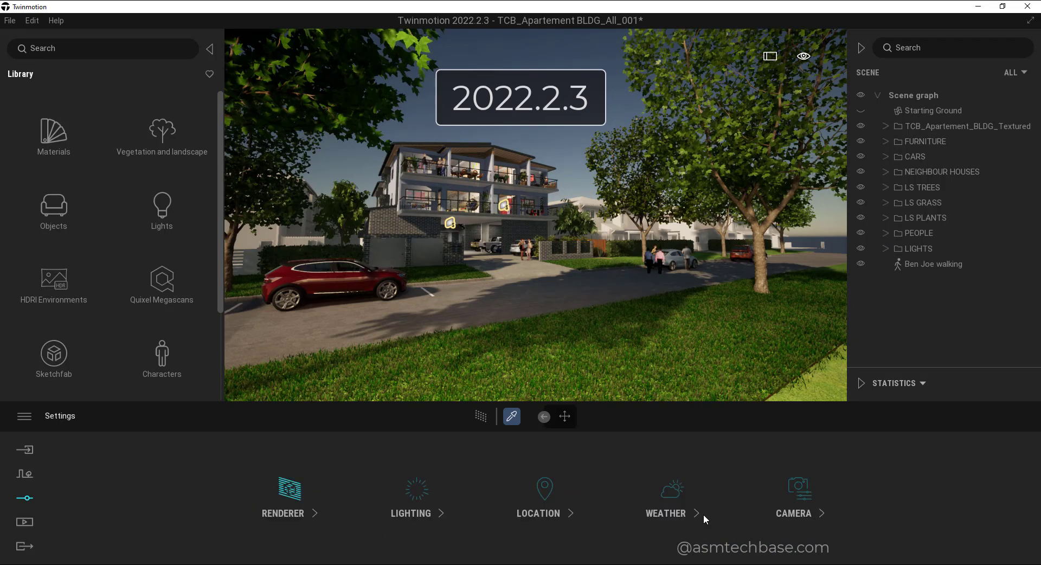
click(798, 492)
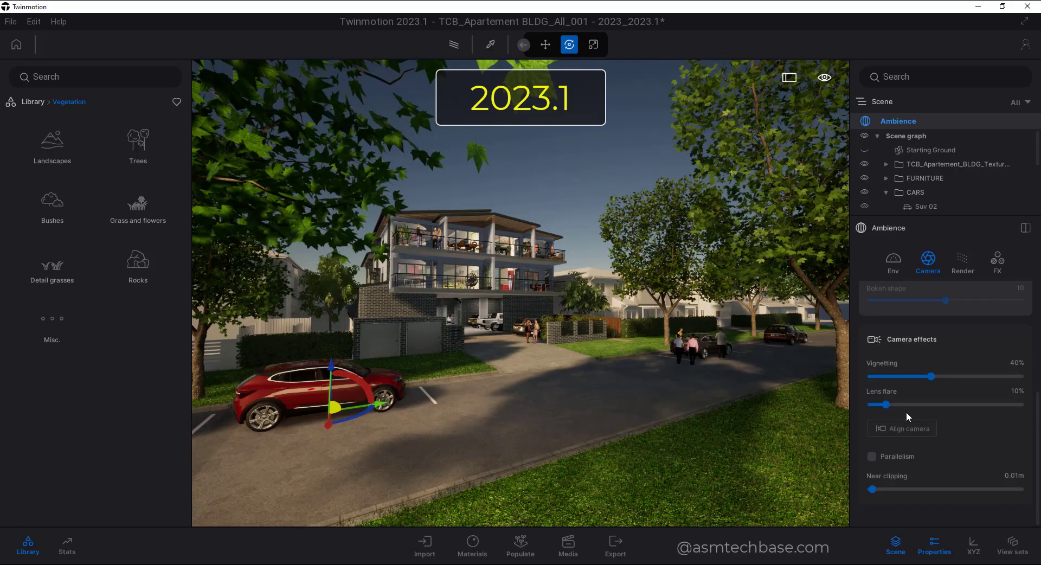
Show 2023.1's Ambience Render settings with Misc. expanded: GI distance 150 m, shadow bias 0.22, SSR reflections
click(961, 260)
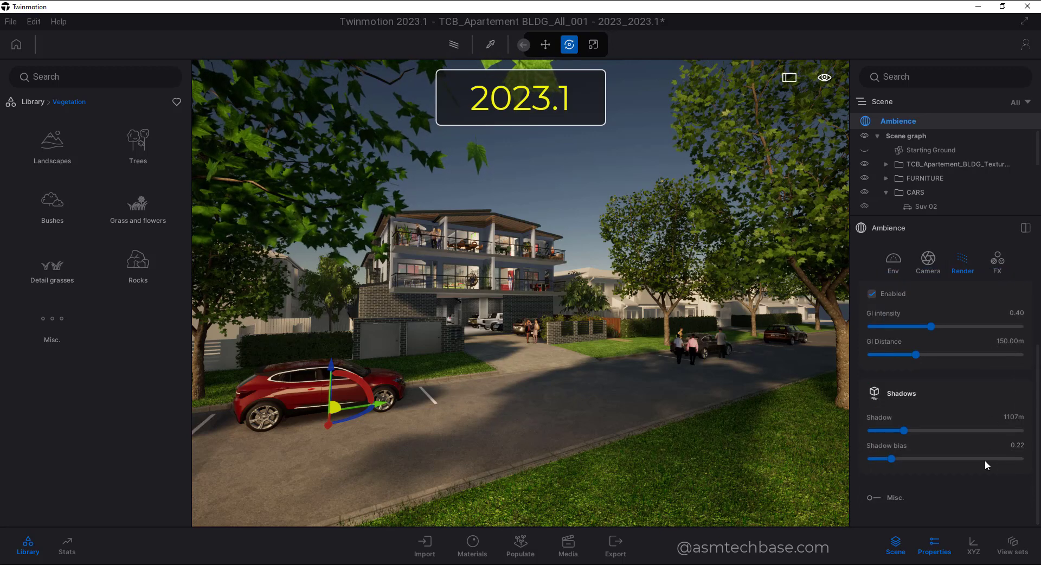
click(890, 497)
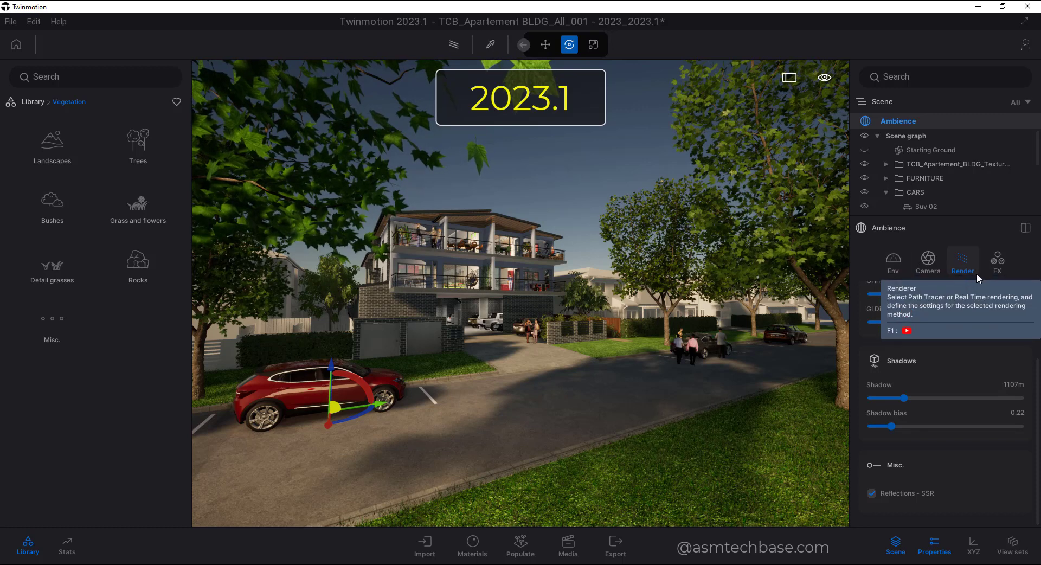
Show 2023.1's Ambience FX settings, then 2022.2.3's Color Gradient options under Visual effects
click(997, 264)
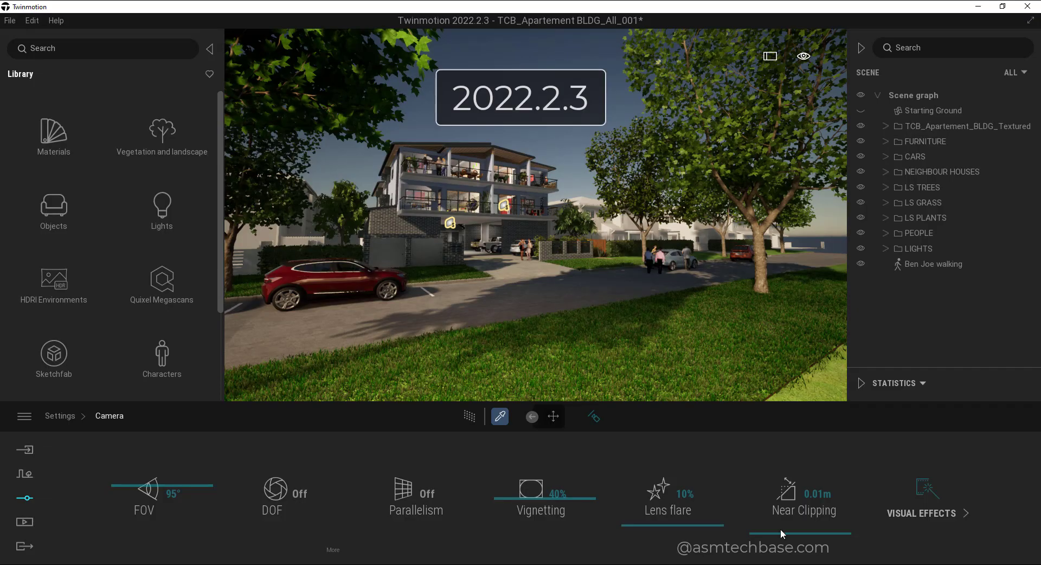
click(921, 489)
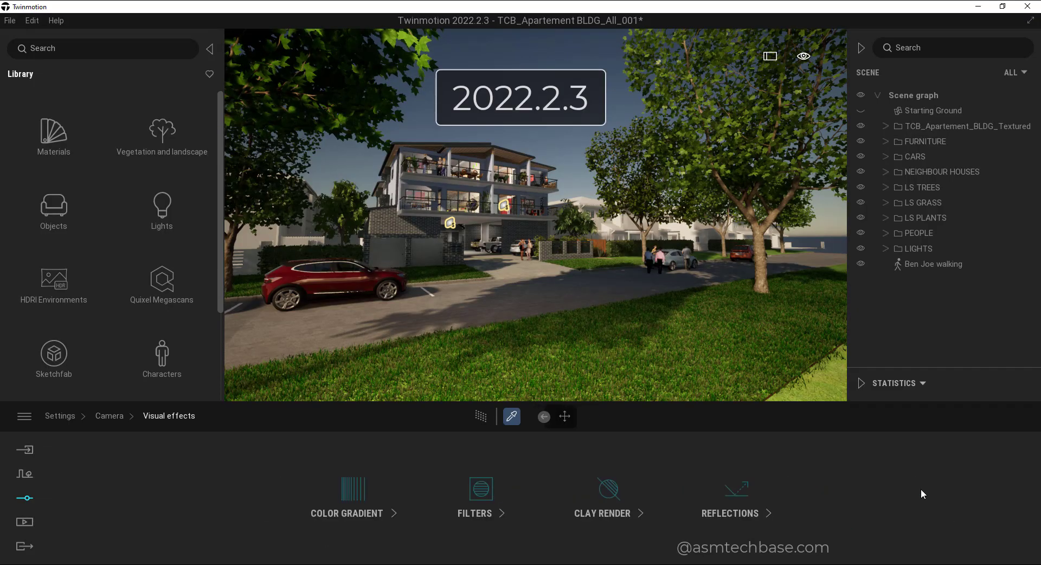
click(350, 503)
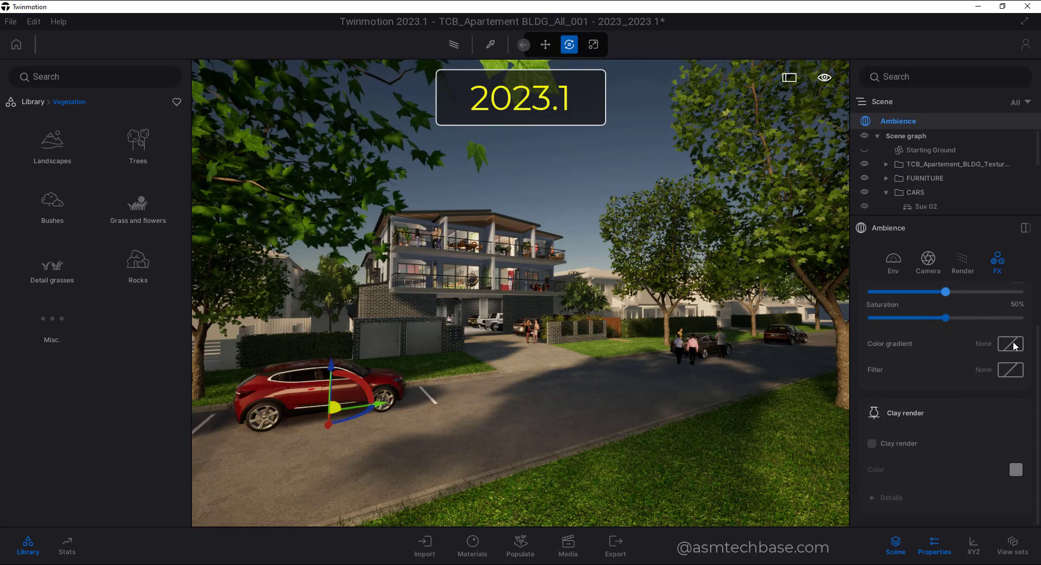
Enable Clay render in 2023.1's FX tab and expand its Details down to Affected elements
scroll(1025, 331, up, 2)
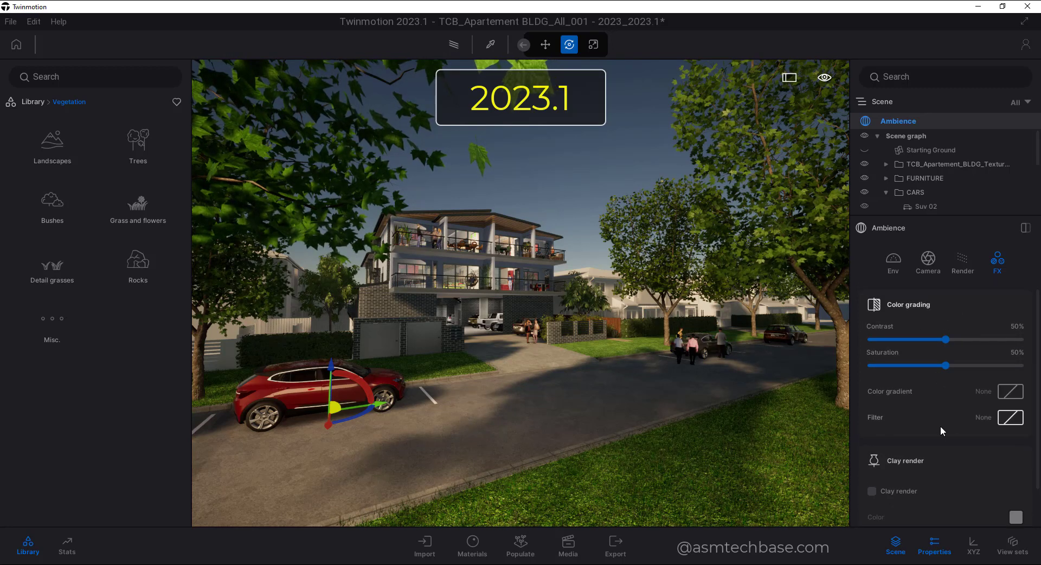
scroll(949, 438, down, 2)
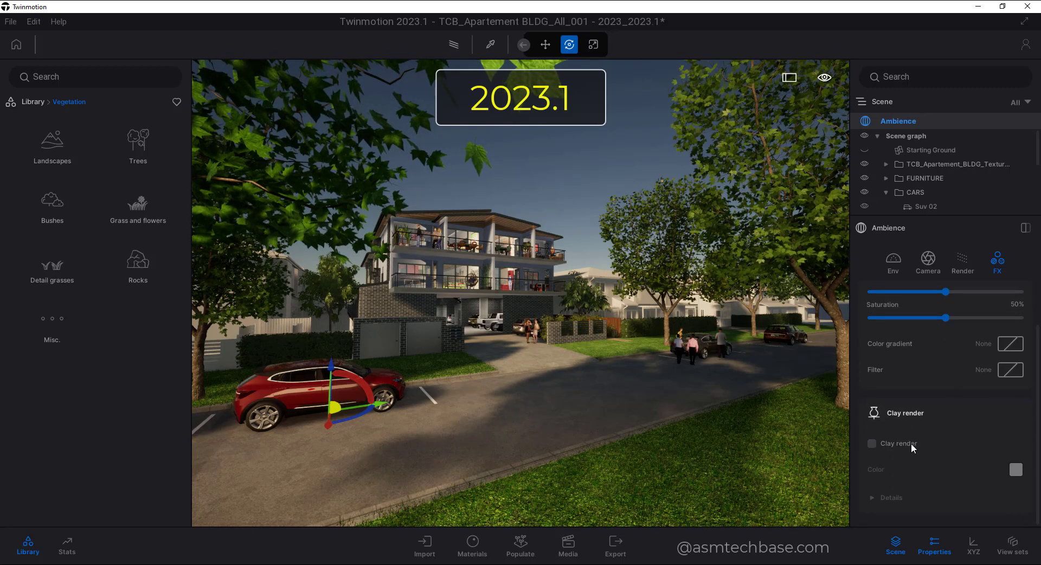
click(872, 443)
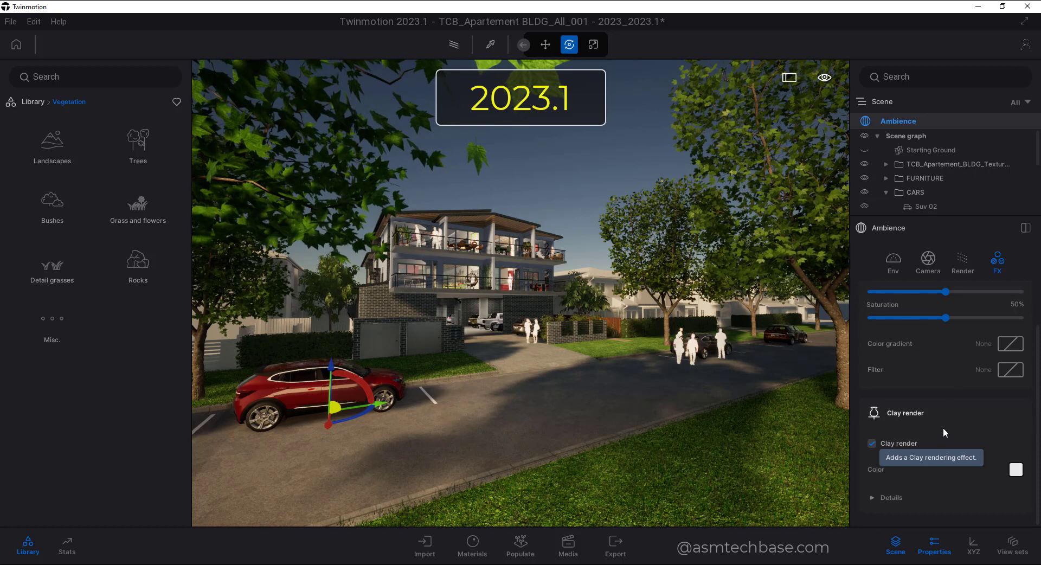
click(872, 496)
scroll(957, 451, down, 3)
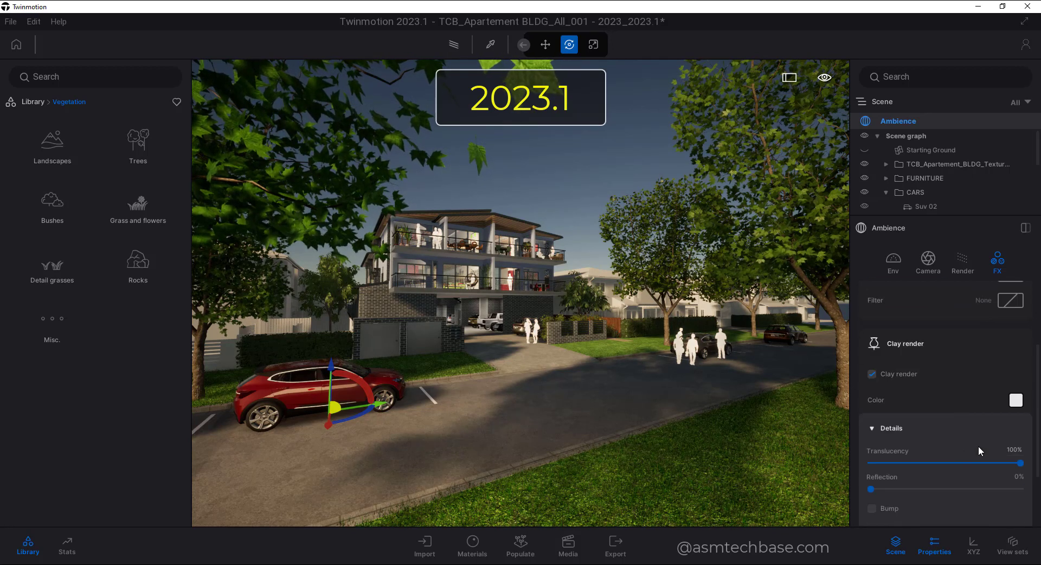
scroll(978, 446, down, 4)
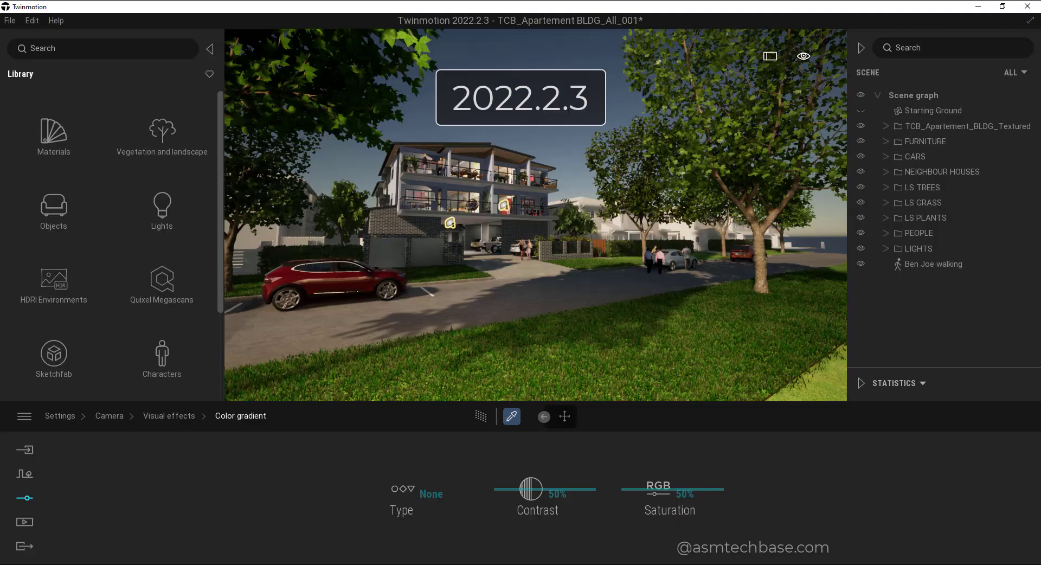
Turn Clay Render On in 2022.2.3 and confirm its Selection applies only to Characters
click(155, 416)
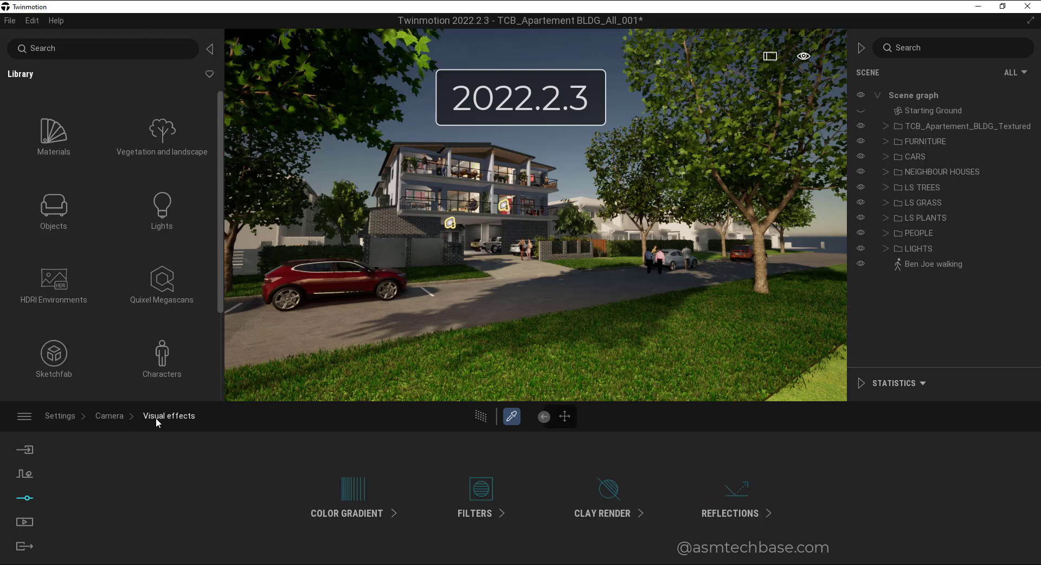
click(600, 499)
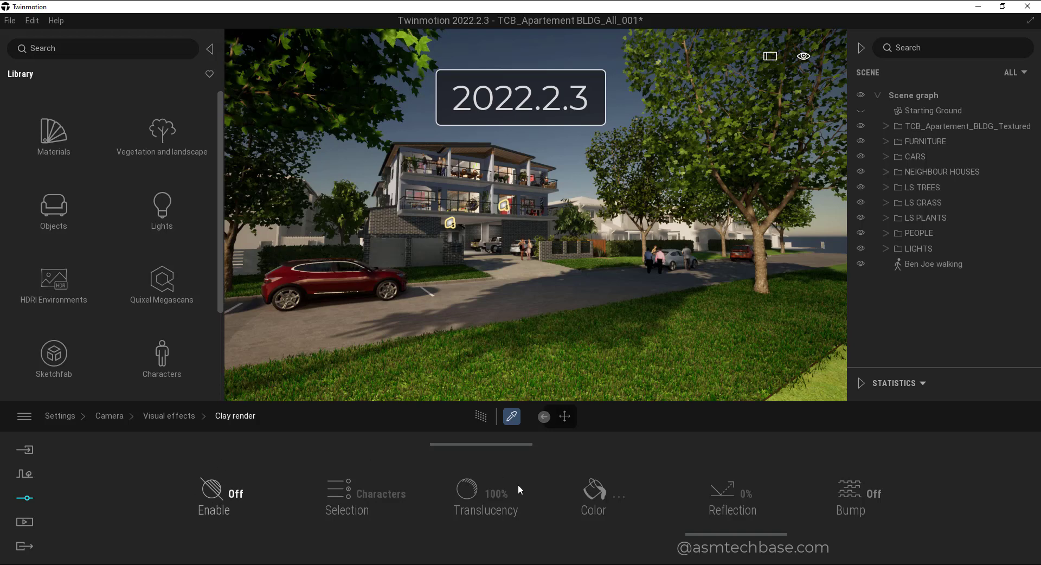
click(224, 487)
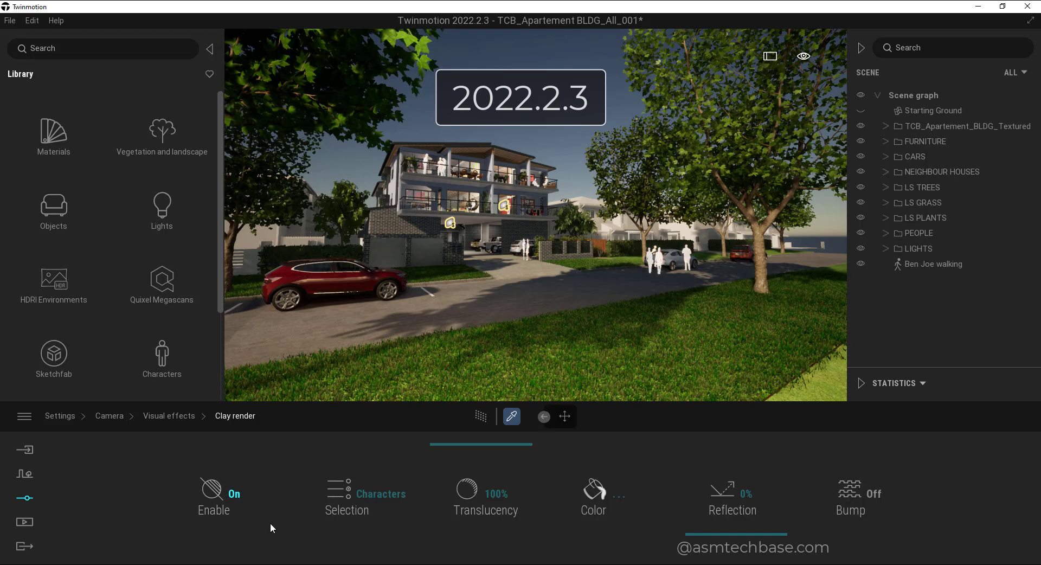
click(363, 498)
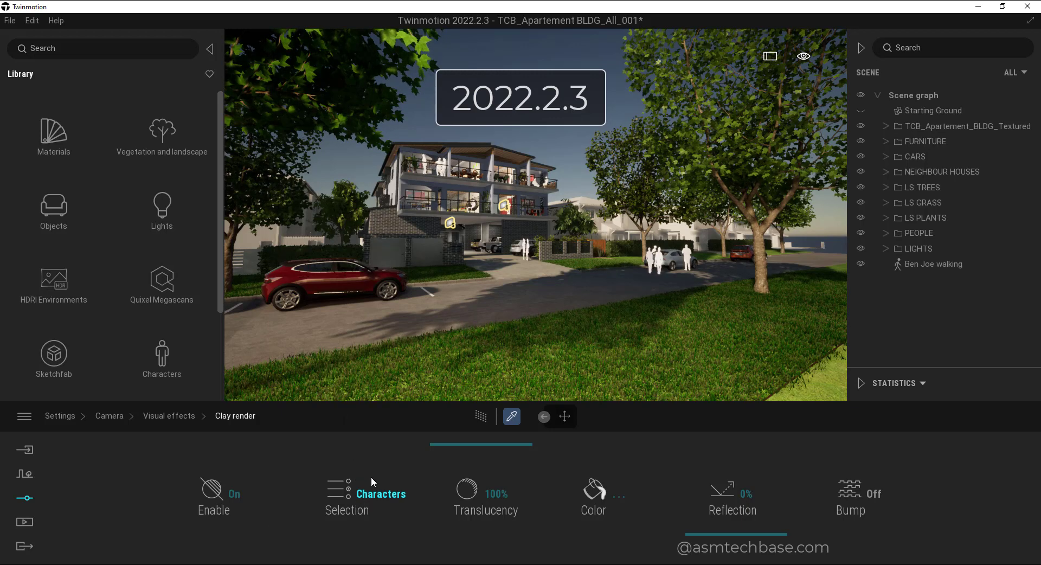
click(401, 523)
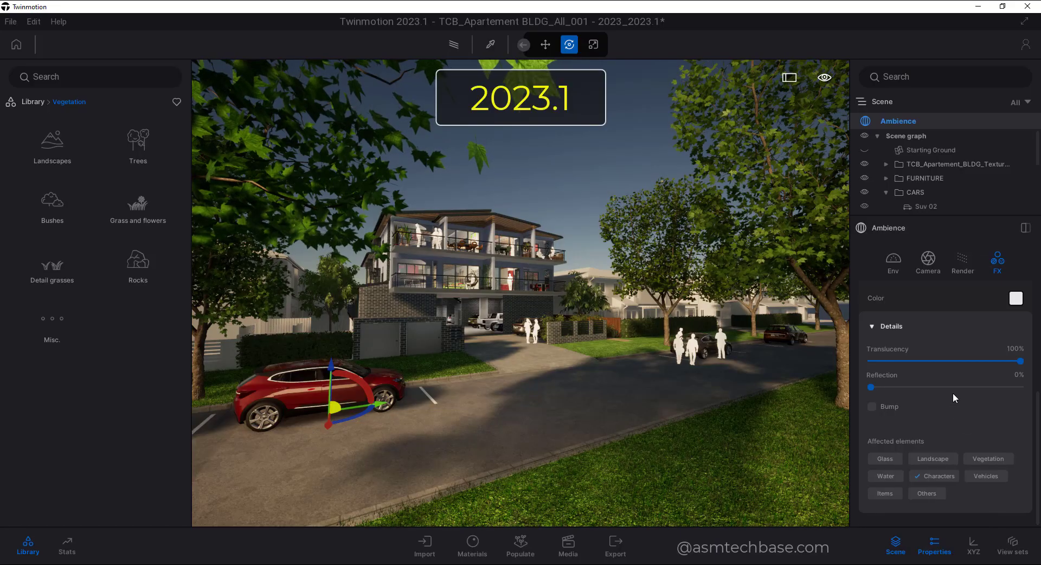
Toggle Characters off and back on under Affected elements, then show the Media dock's saved images
scroll(958, 395, up, 2)
scroll(970, 406, up, 1)
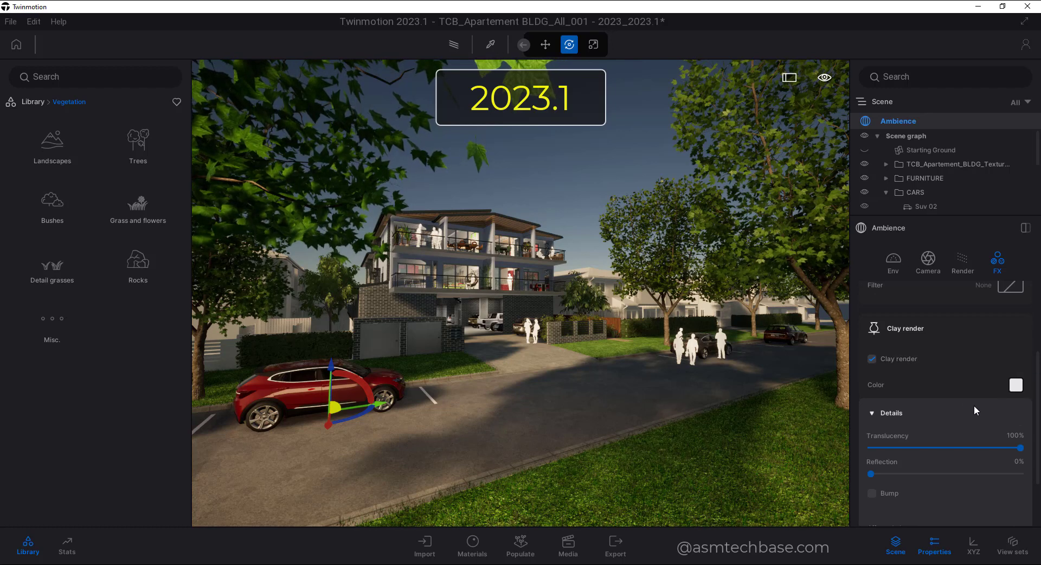
scroll(974, 412, down, 3)
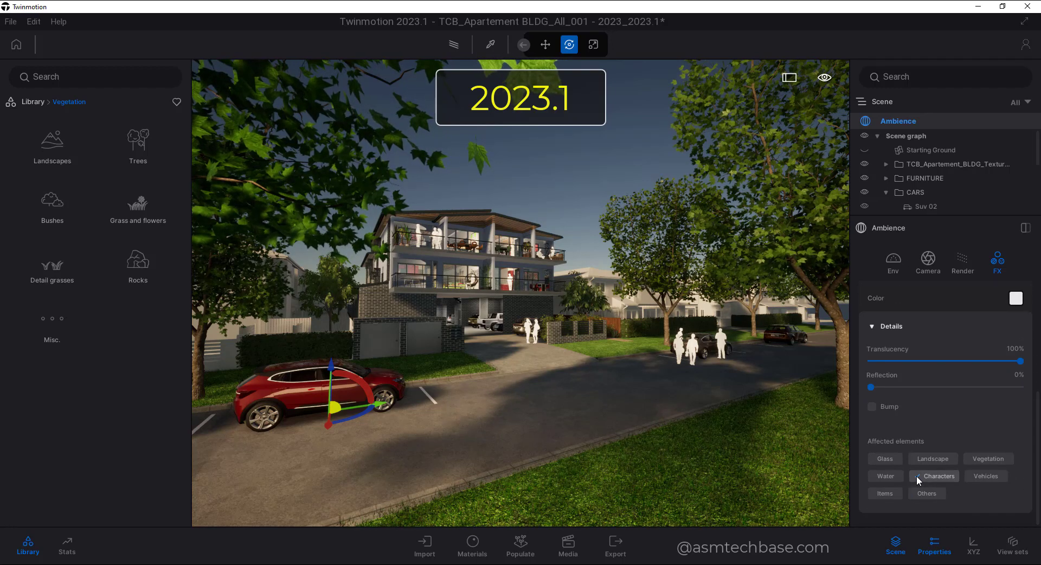
click(926, 476)
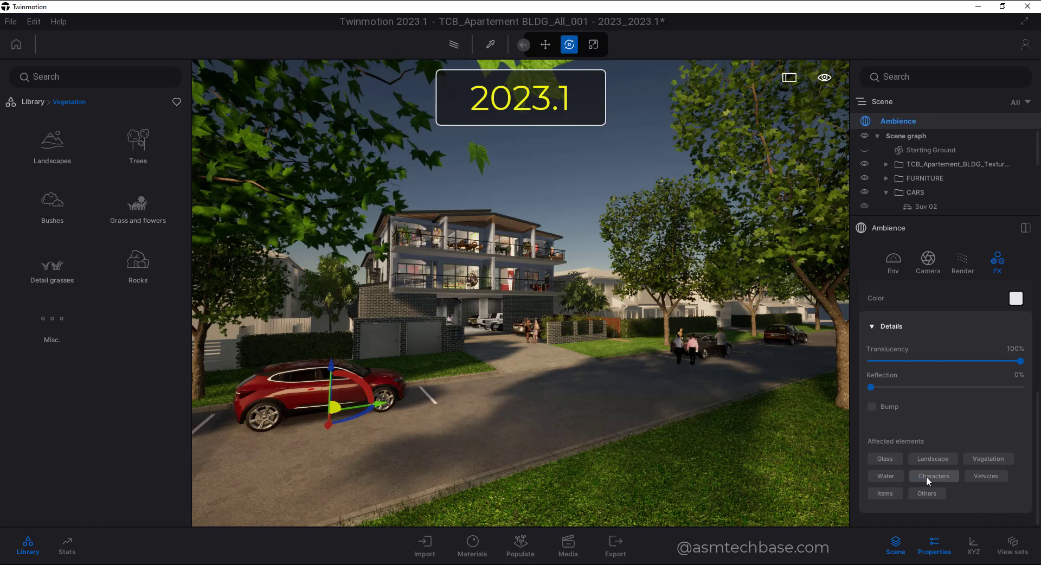
click(926, 476)
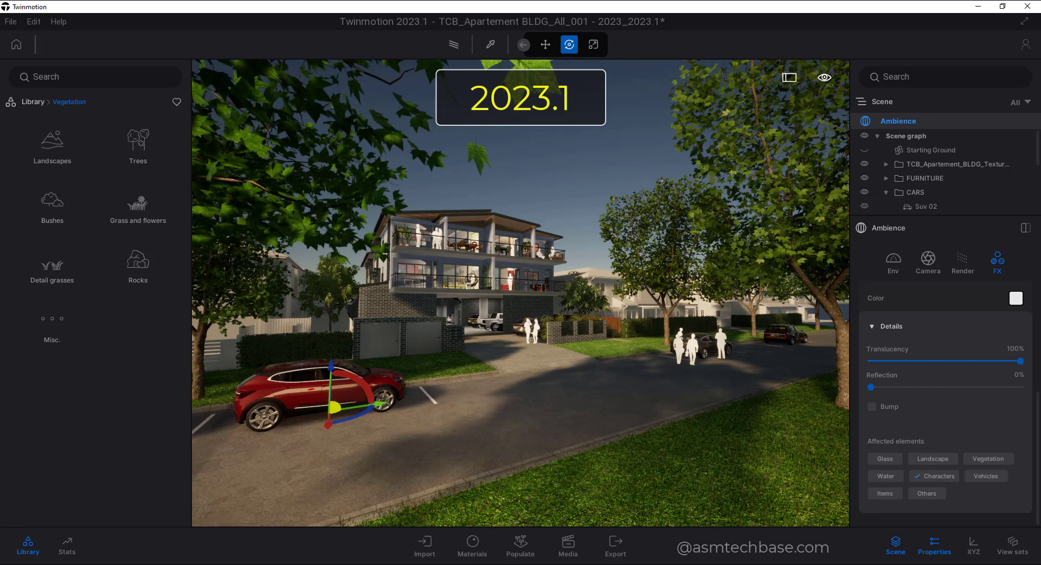
click(566, 546)
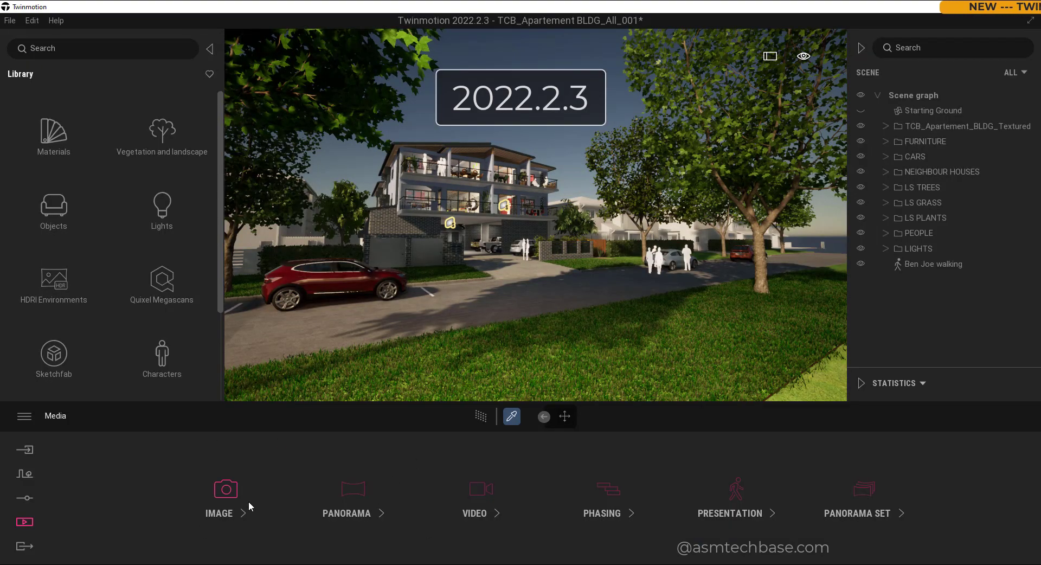
Open 2022.2.3's saved images, preview Image3's view and settings, then switch to the 2023.1 window
click(226, 489)
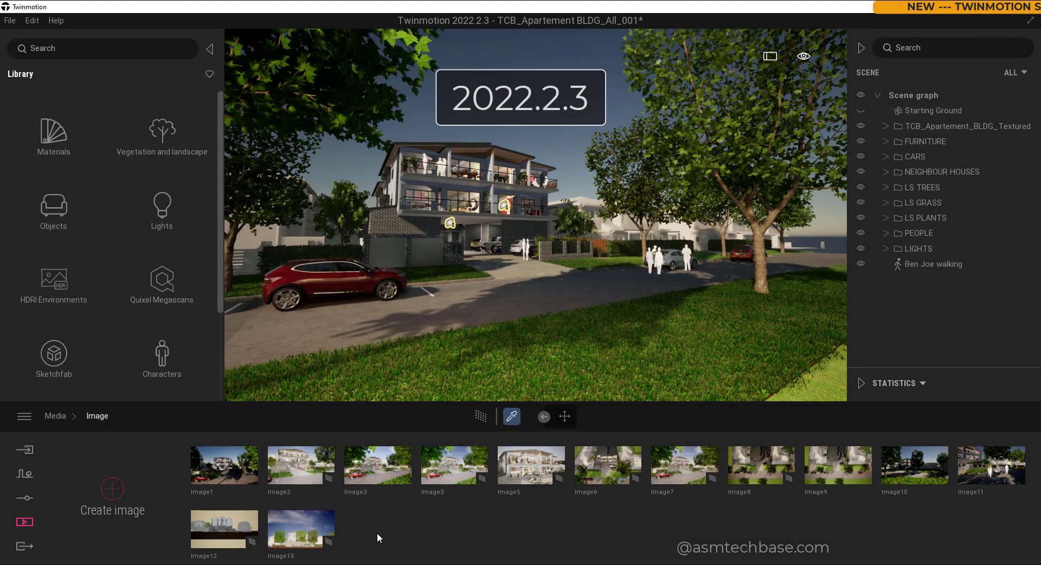
mouse_move(378, 478)
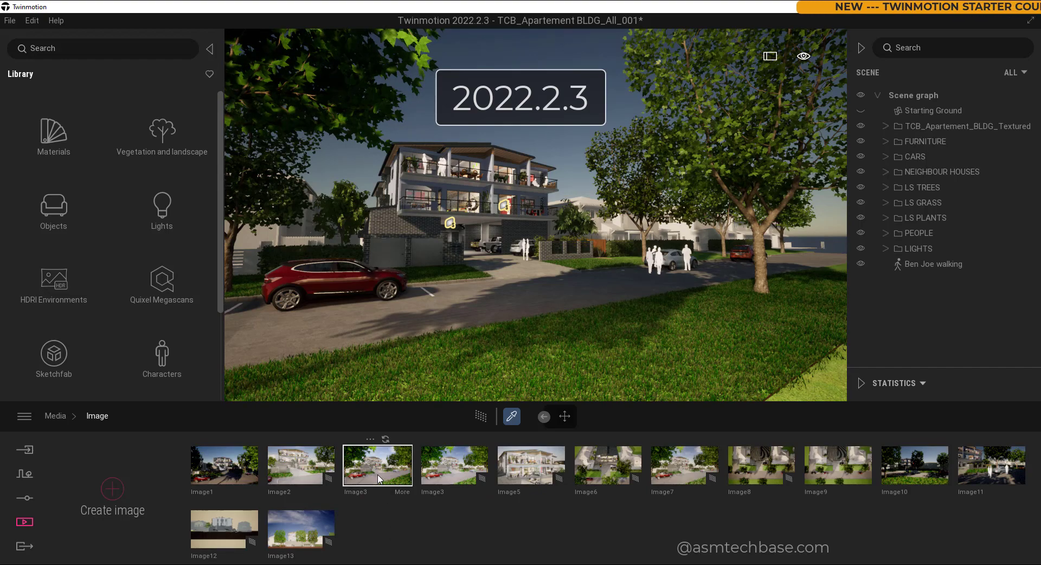
click(379, 478)
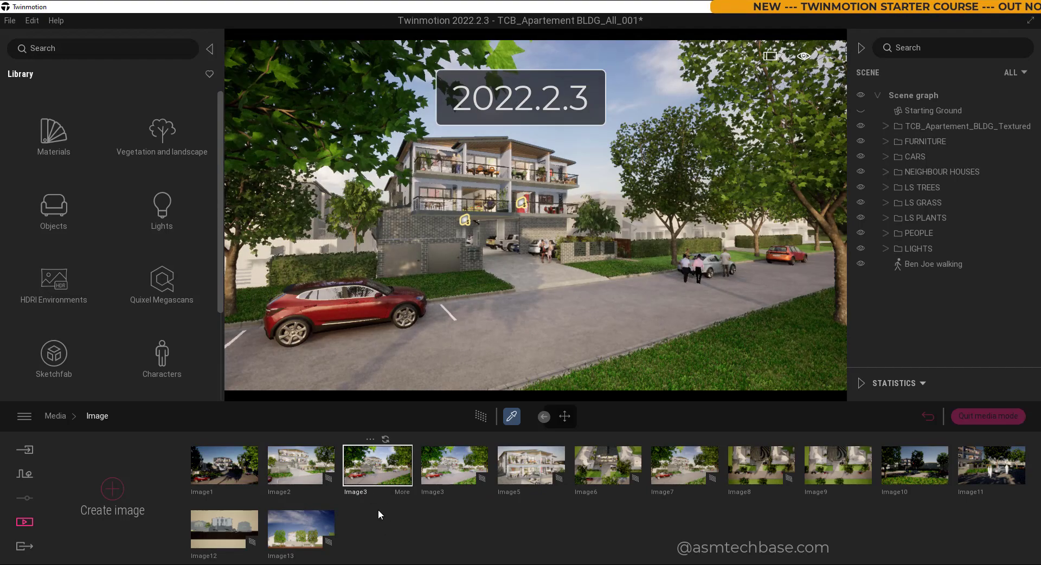
click(402, 492)
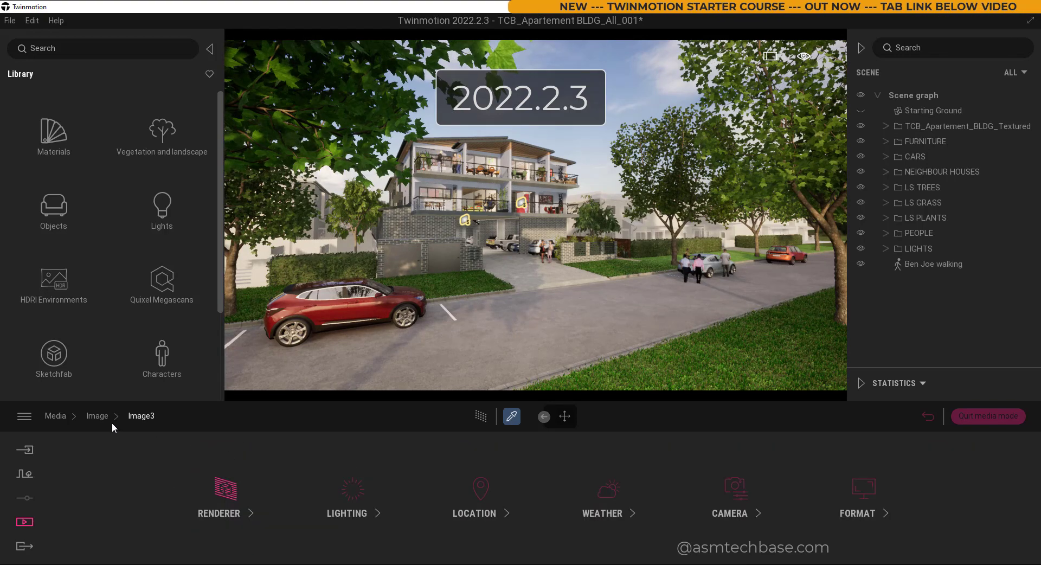
click(97, 416)
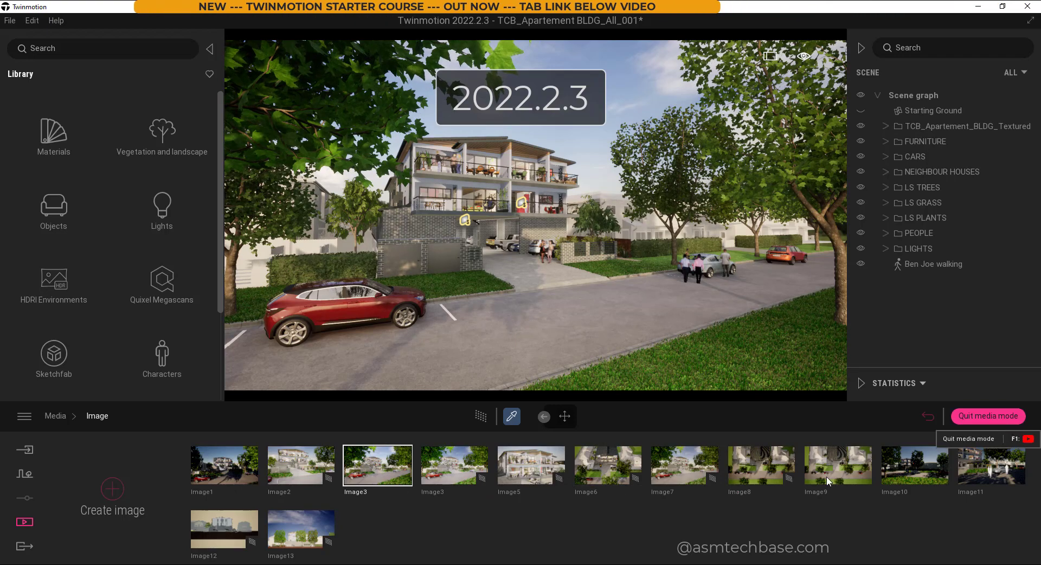
mouse_move(781, 564)
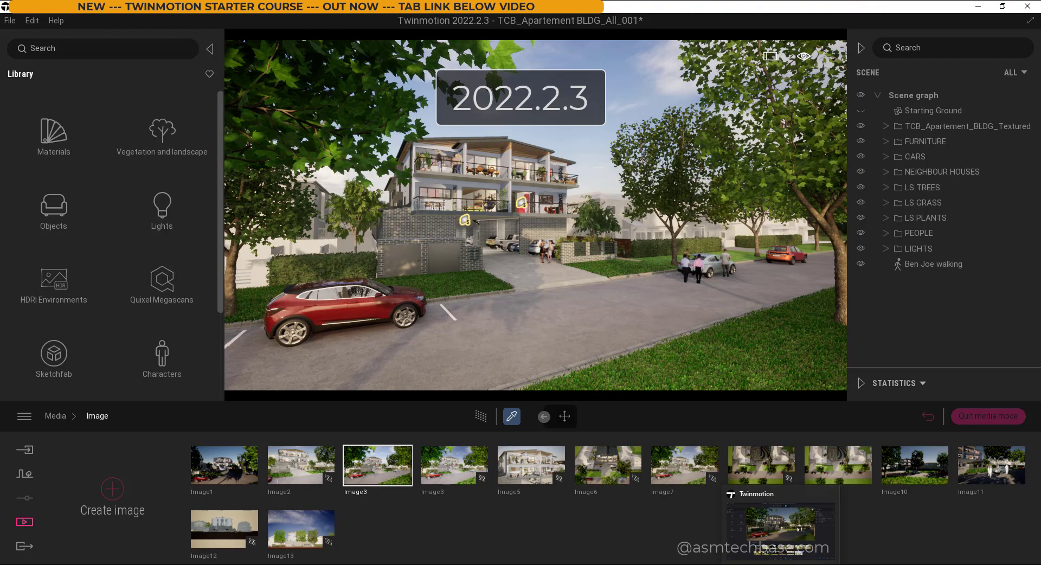
click(758, 537)
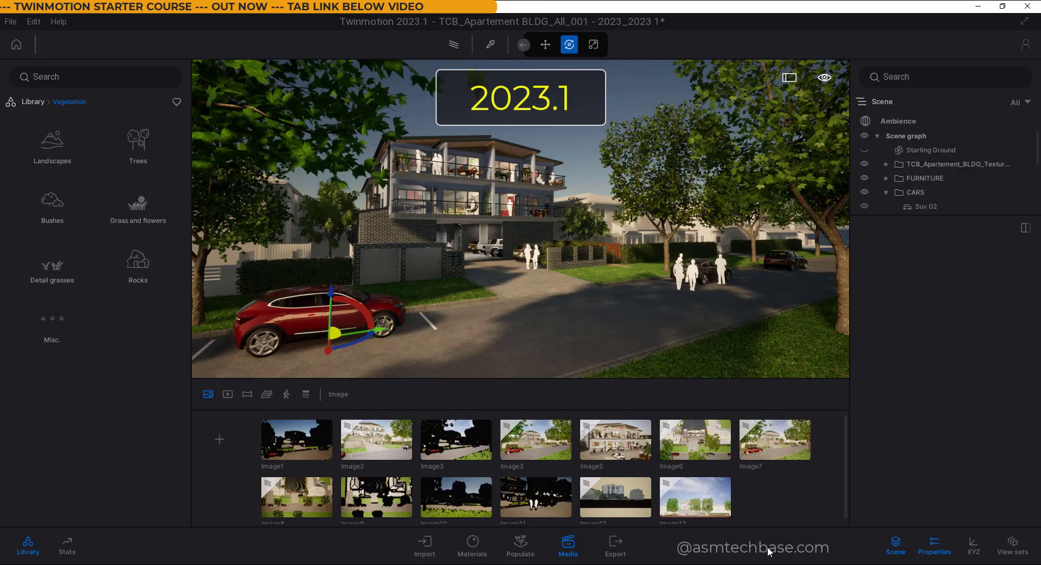
Show Image3's view and properties in 2023.1, then Image3's settings in 2022.2.3 via More
click(462, 448)
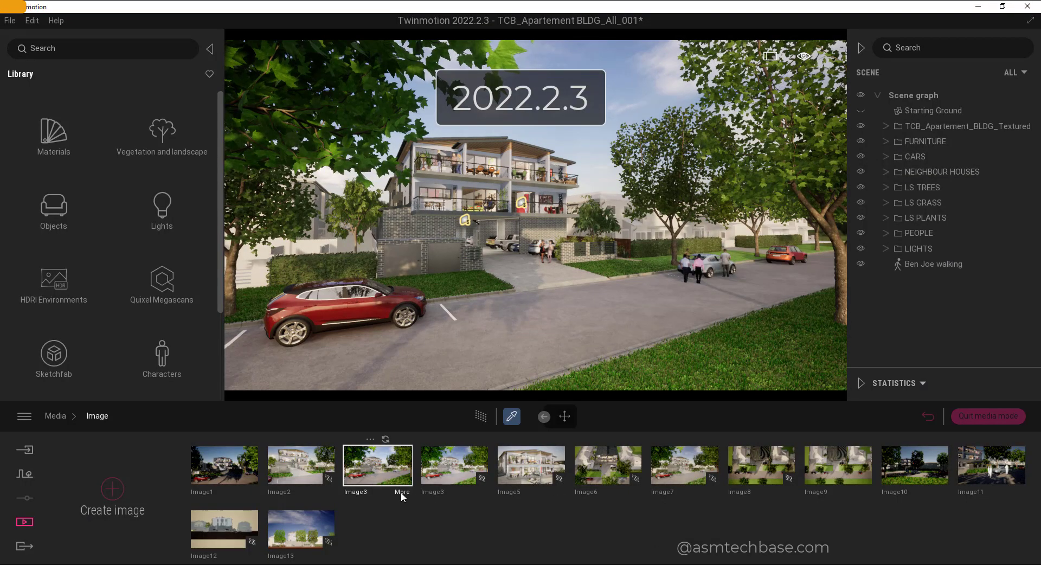
click(401, 491)
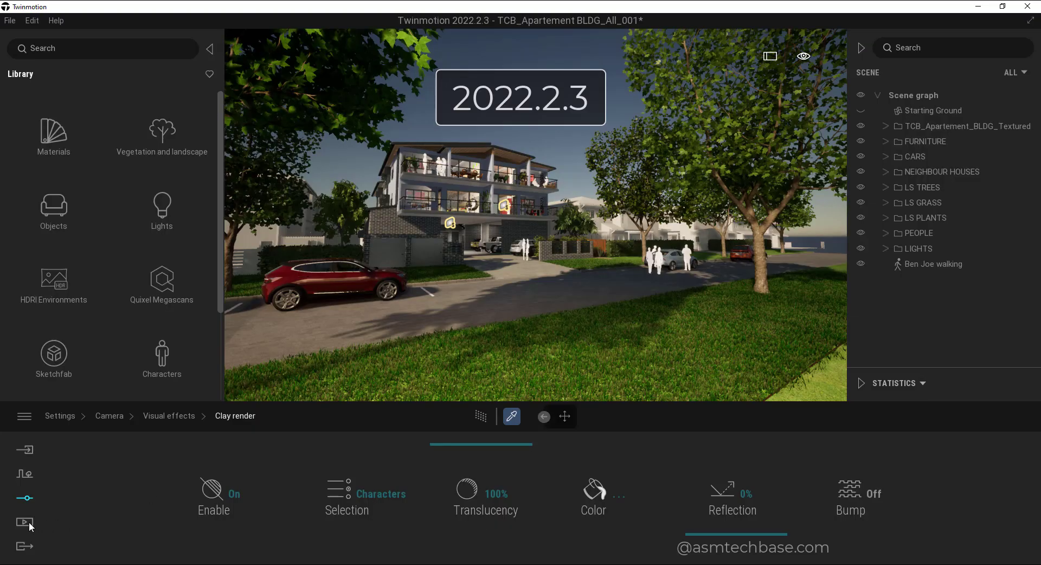
Show the Media dock with saved images Image1 through Image13, then move to the export options
click(28, 522)
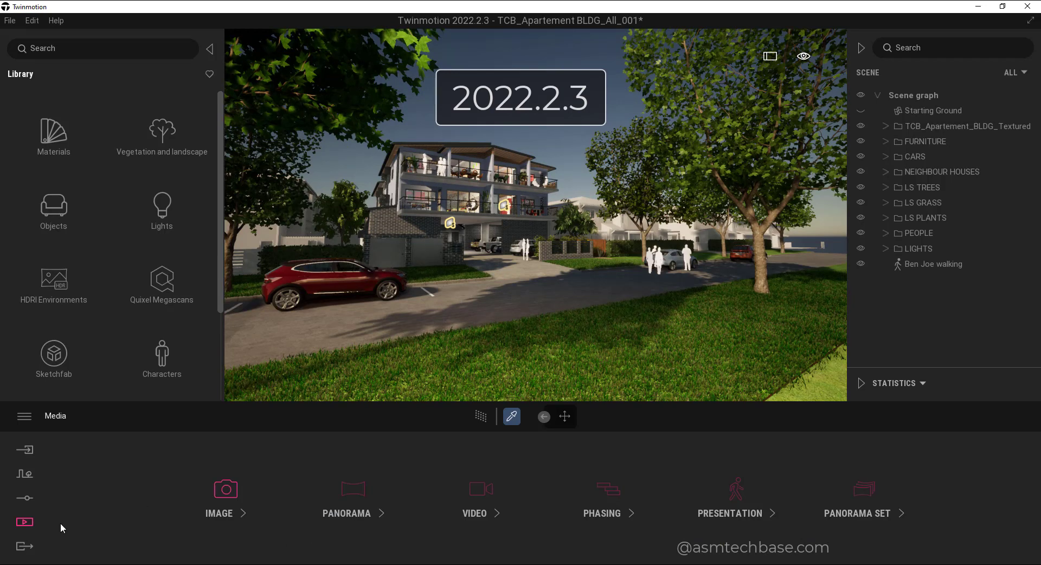
click(24, 546)
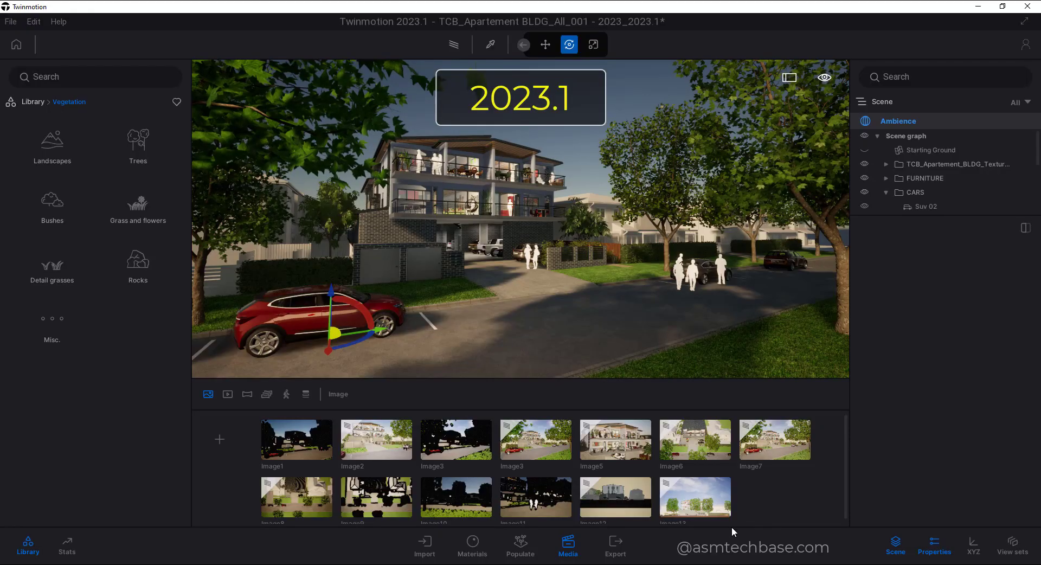
Open Export, close the Media strip, and expand the Video export's Details in 2023.1
click(619, 546)
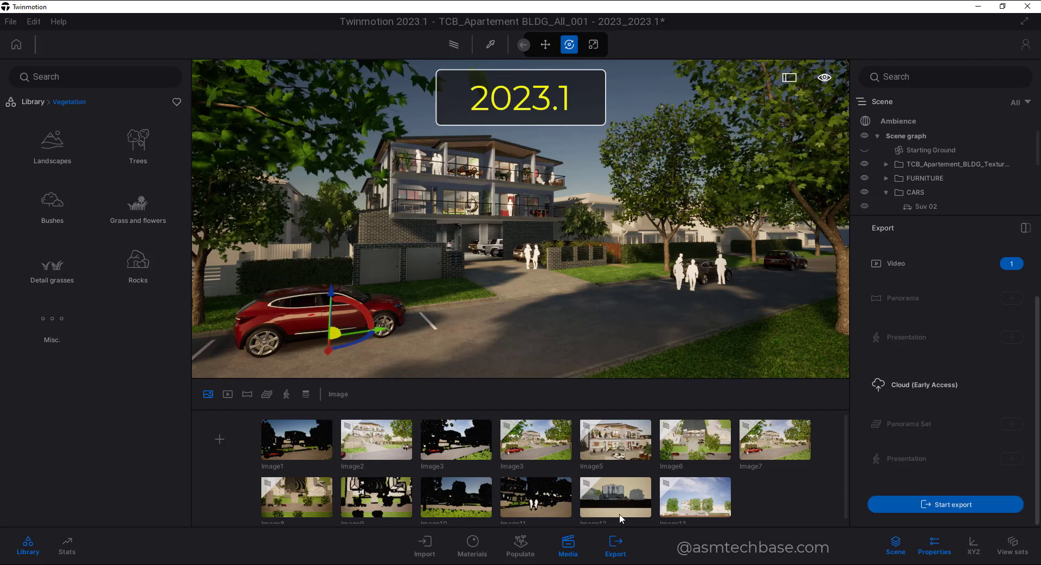
click(568, 545)
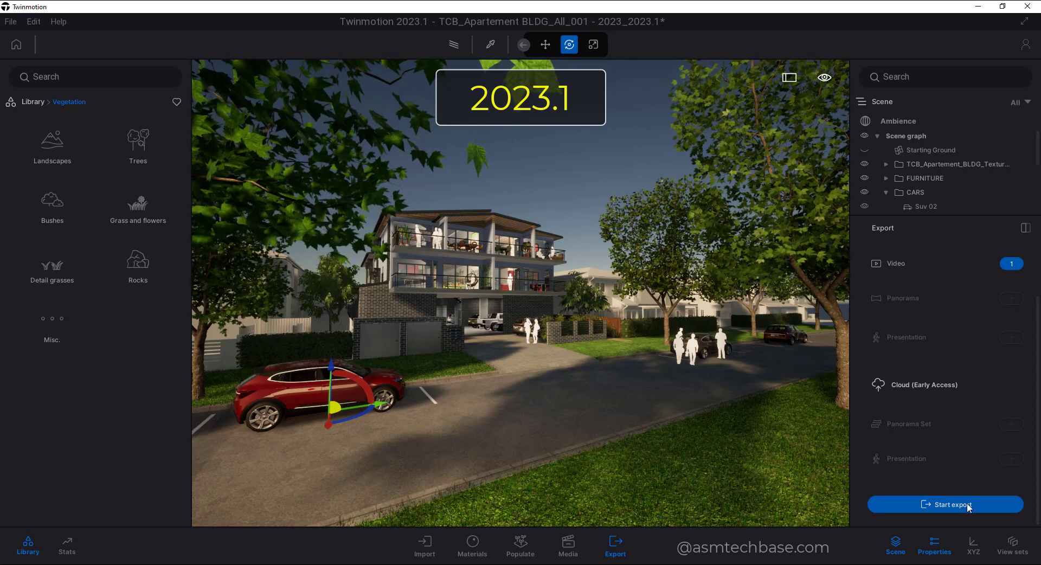
click(916, 265)
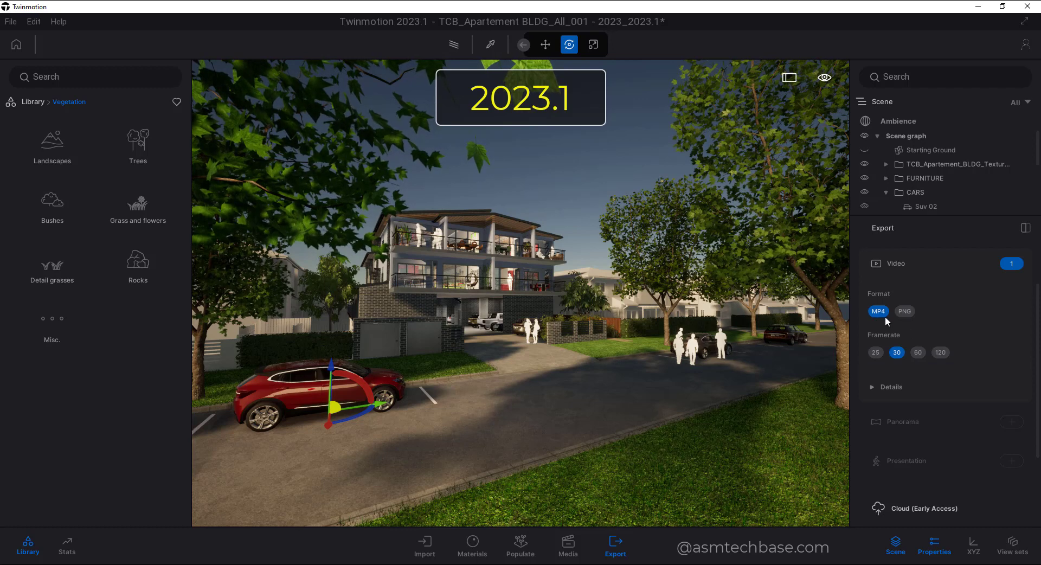
click(871, 387)
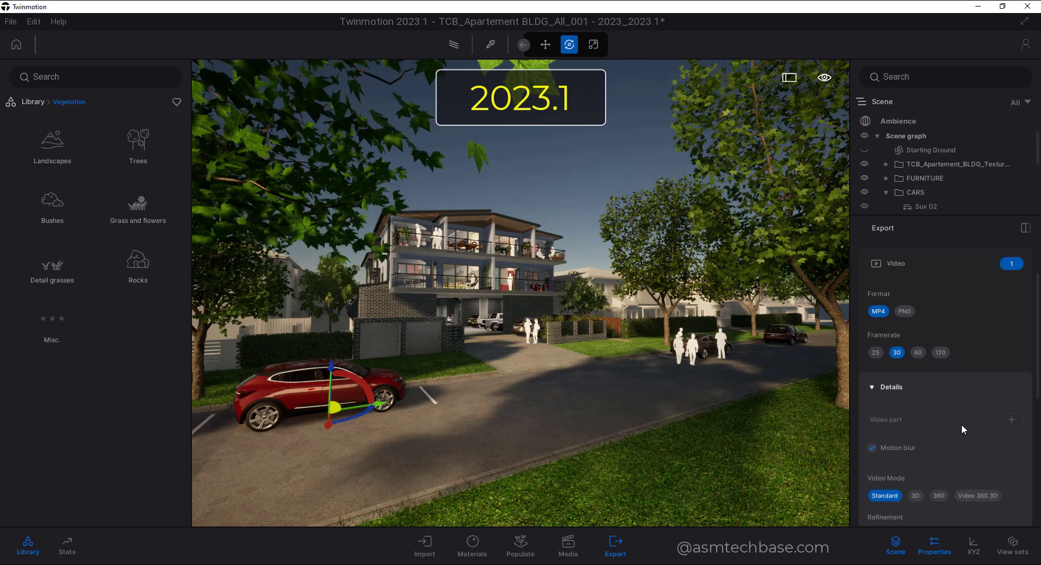
scroll(961, 427, down, 2)
scroll(1000, 485, down, 2)
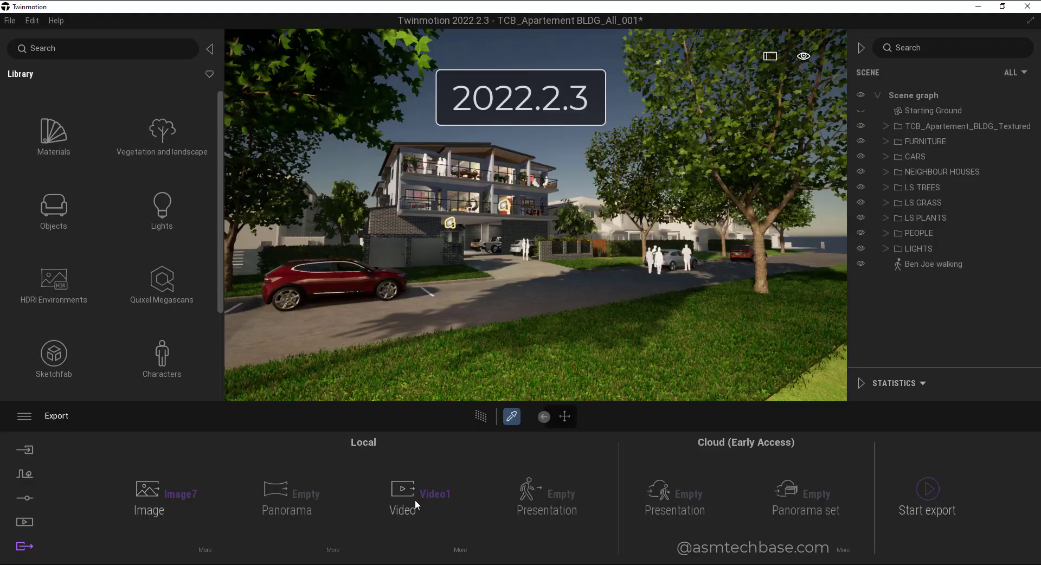
In 2022.2.3, show the Video export settings and expand the Refinement level dropdown
click(460, 554)
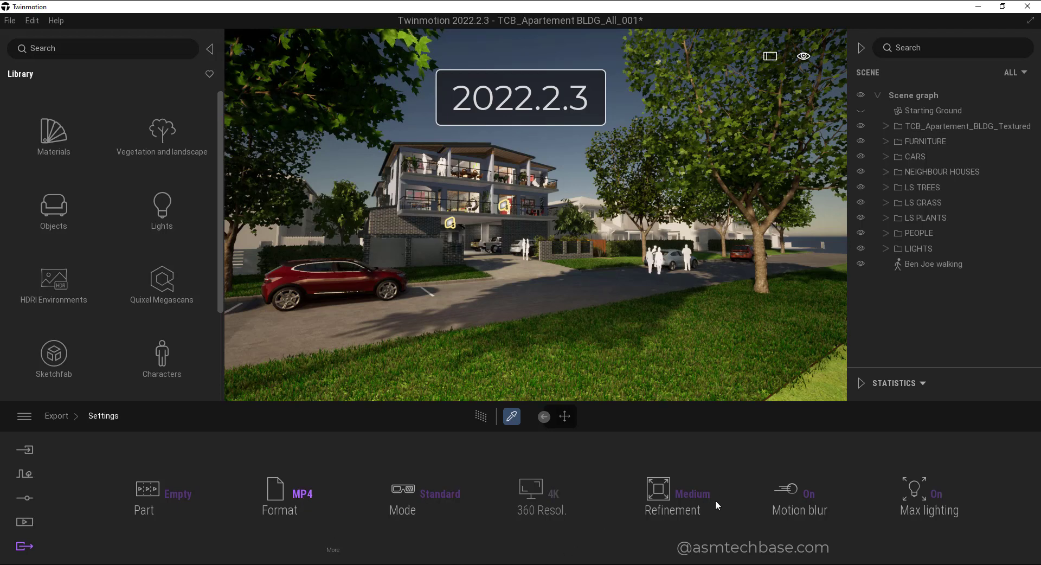
click(689, 493)
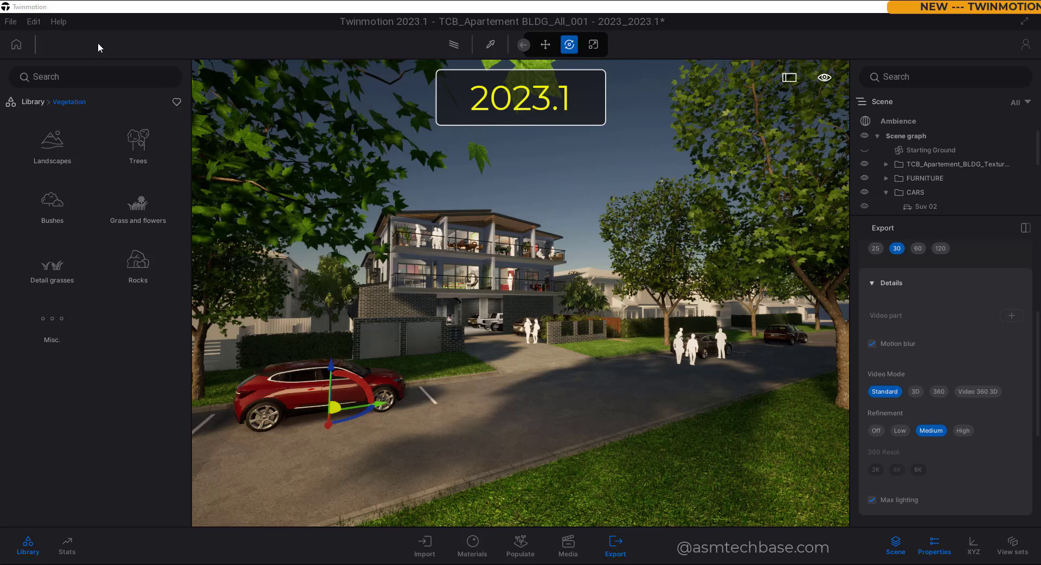
Set Interface scale to 133% in the Appearance preferences and confirm with OK
click(34, 21)
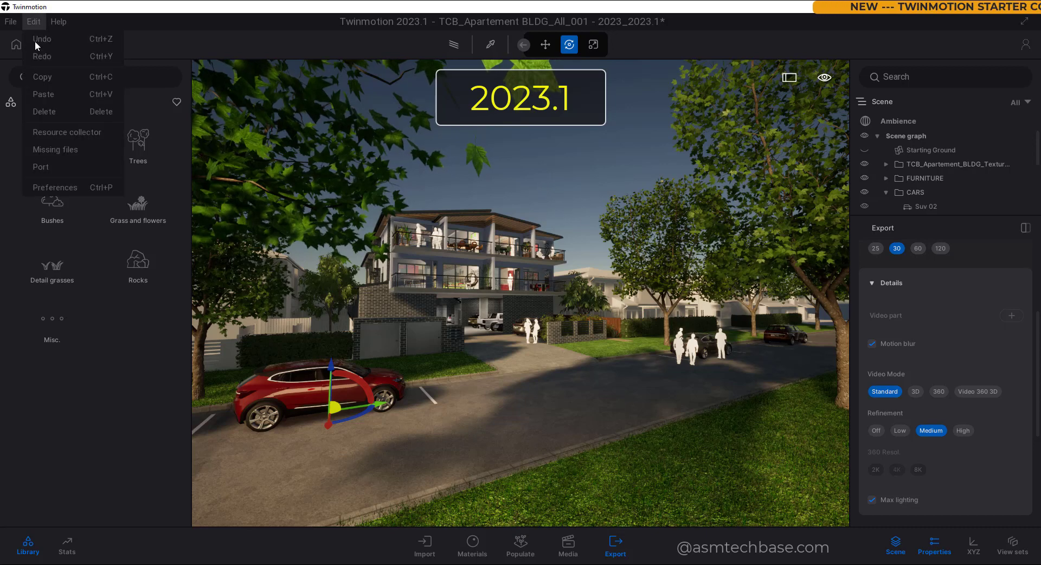
click(51, 187)
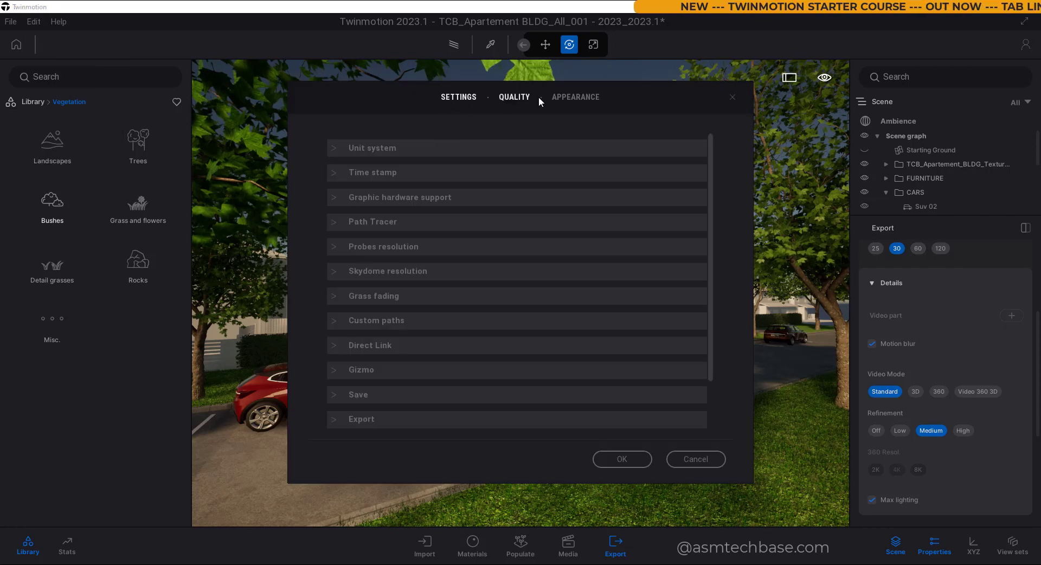
click(575, 97)
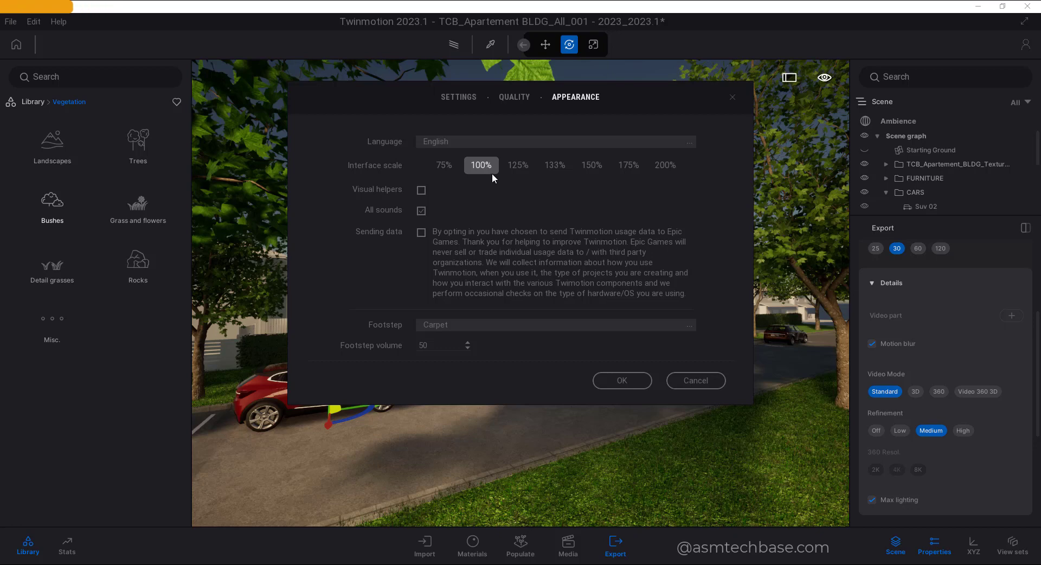
click(551, 168)
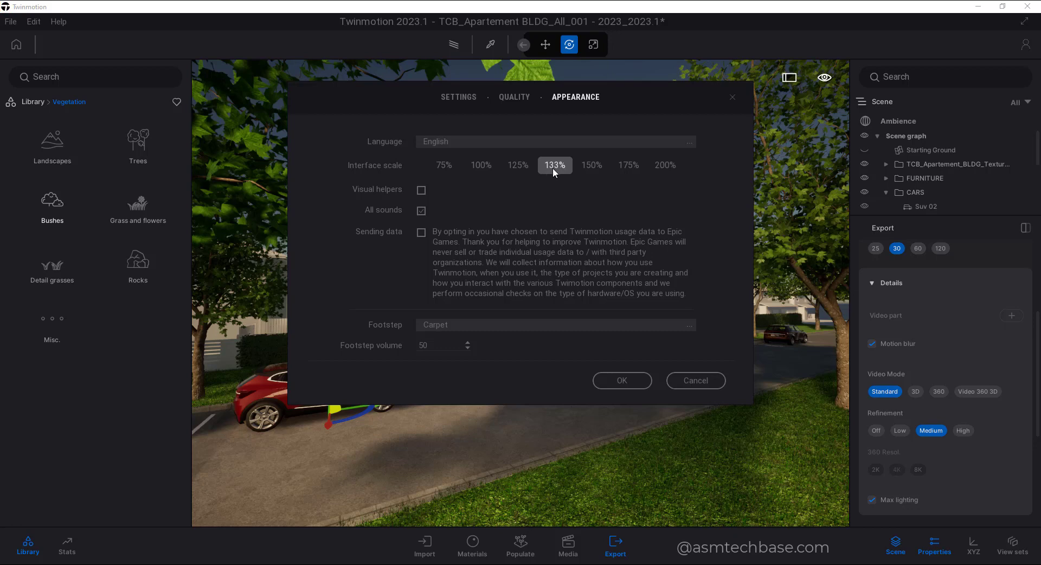
click(616, 379)
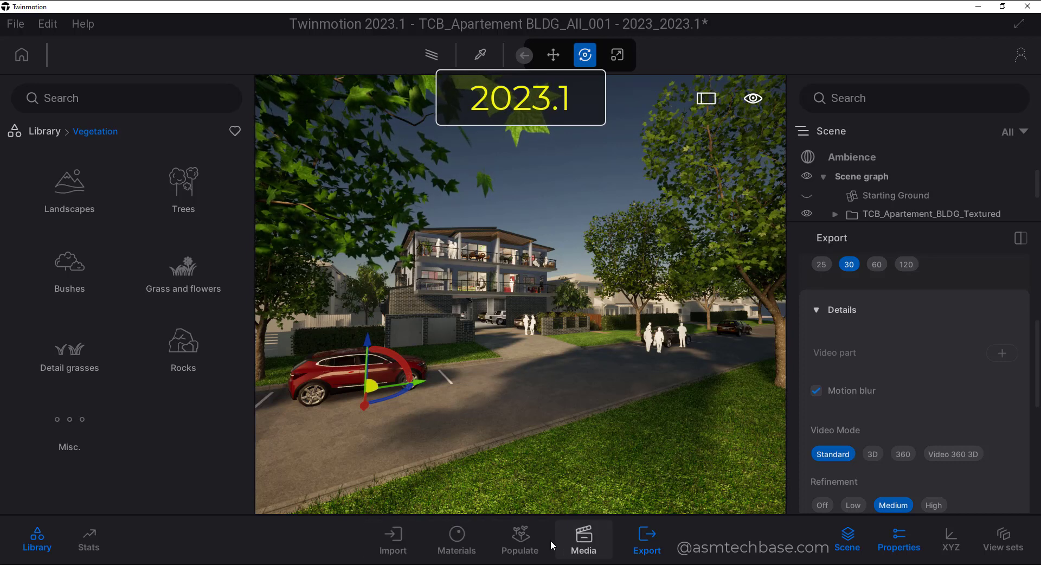
Open the Media dock to show saved image thumbnails from Image1 at 133% scale
click(576, 544)
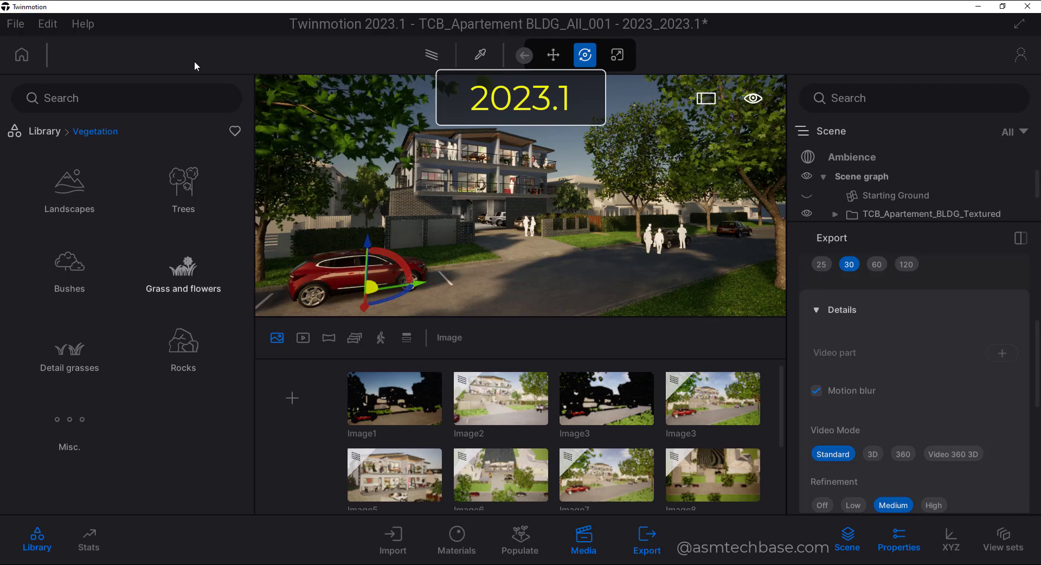
Set the interface scale back to 100% in the Appearance preferences and confirm
click(21, 26)
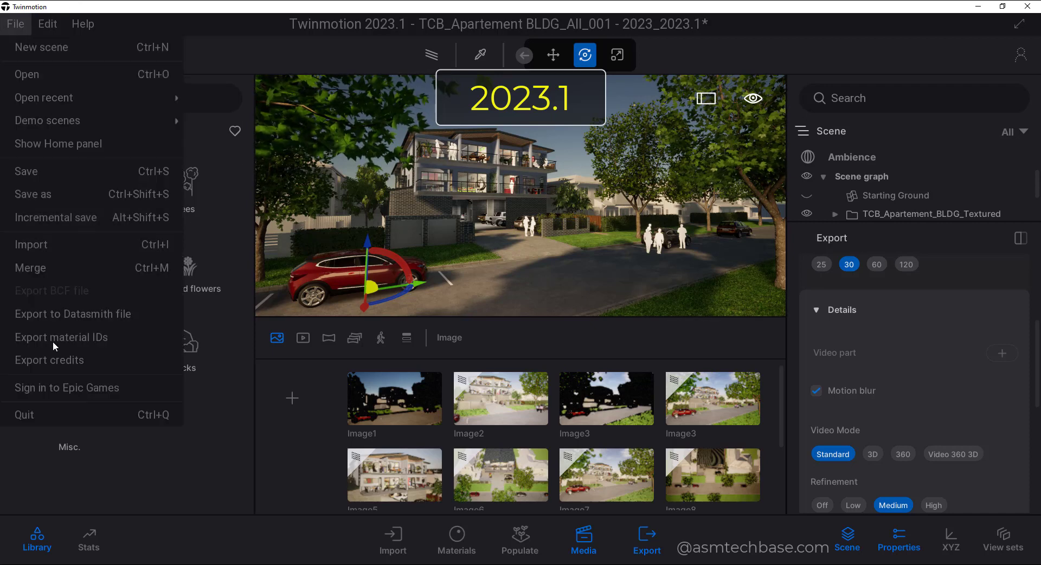
mouse_move(48, 26)
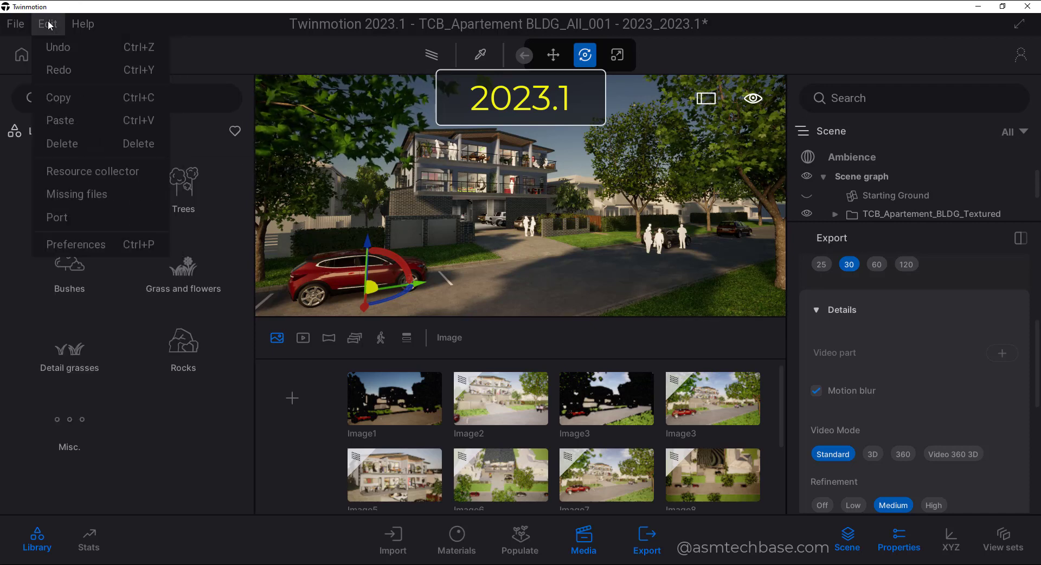
click(86, 245)
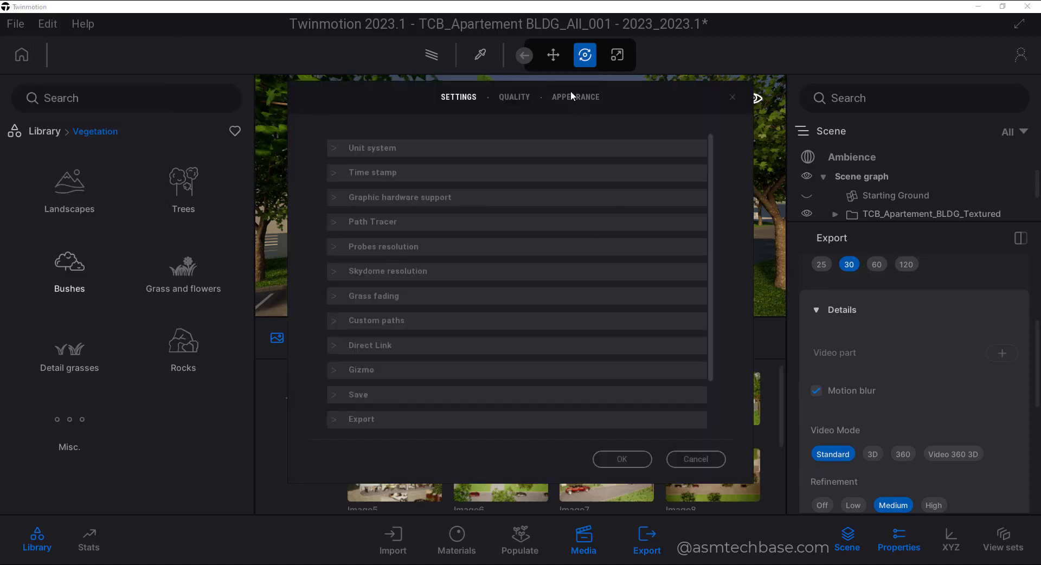
click(571, 95)
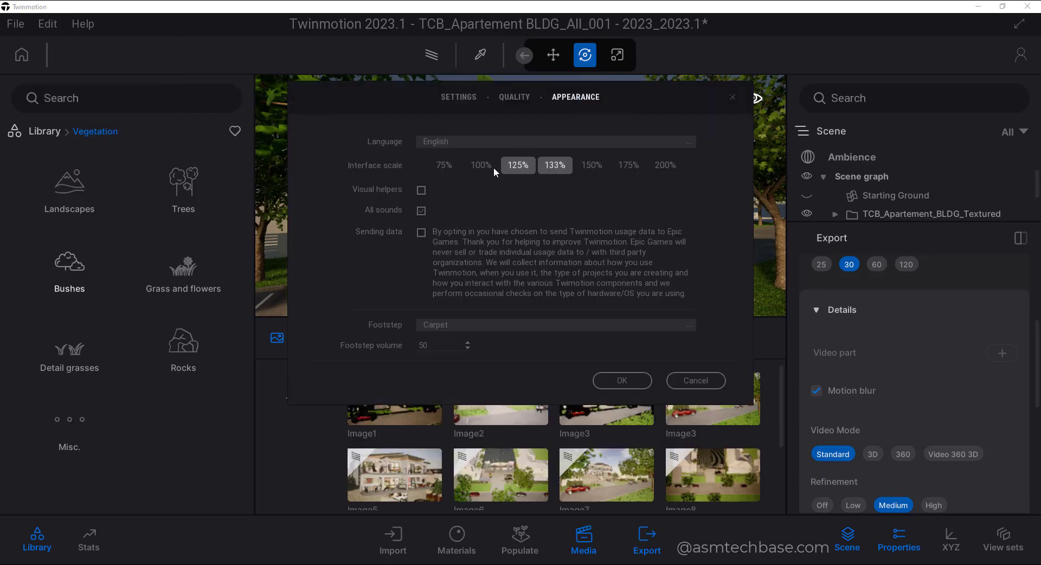
click(623, 380)
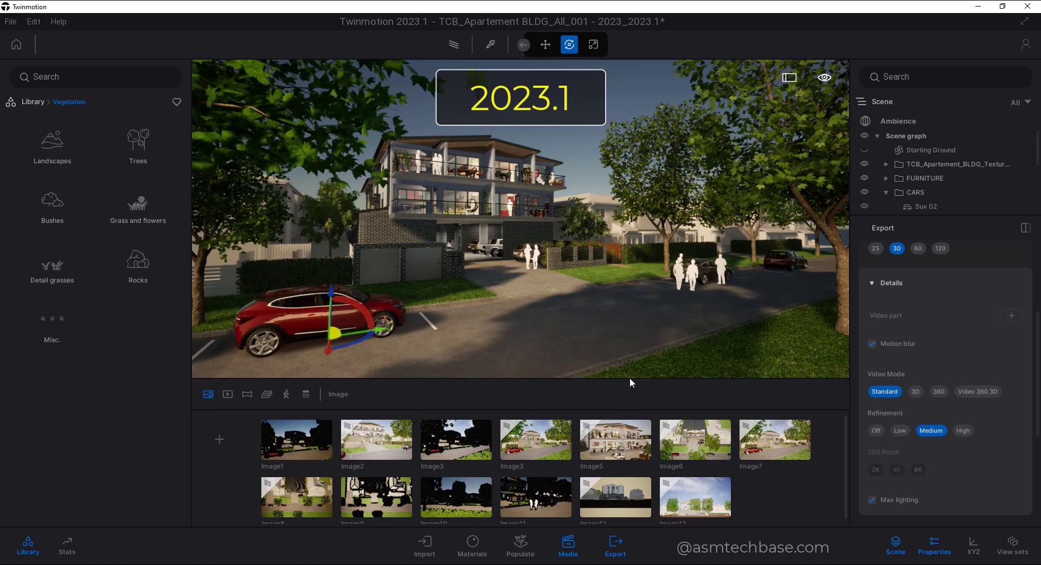
Reopen Edit > Preferences on the Appearance tab to check the 100% value
click(34, 22)
click(57, 188)
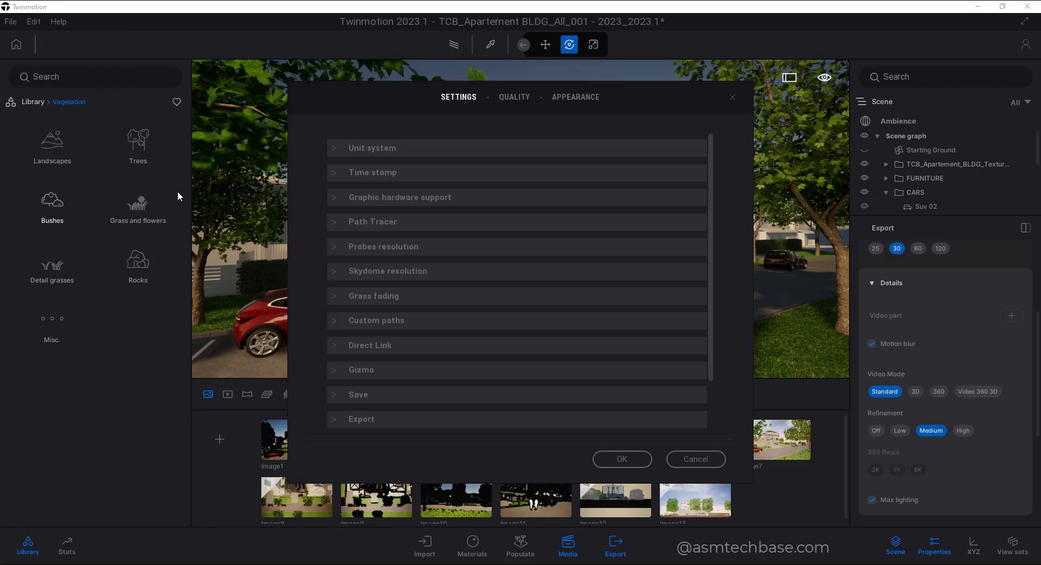
click(570, 97)
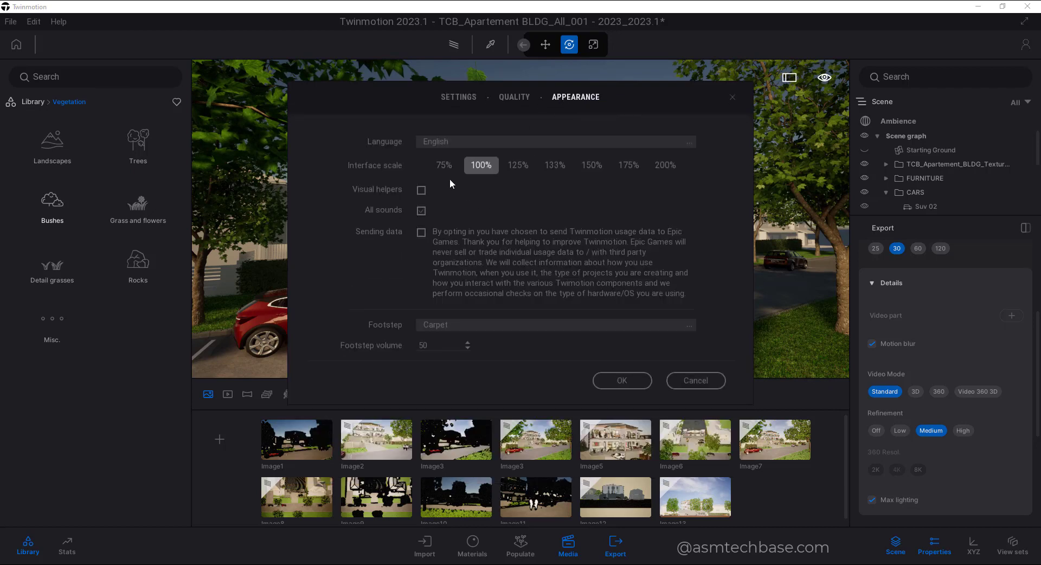
Choose 75% for Interface scale and confirm with OK
click(623, 380)
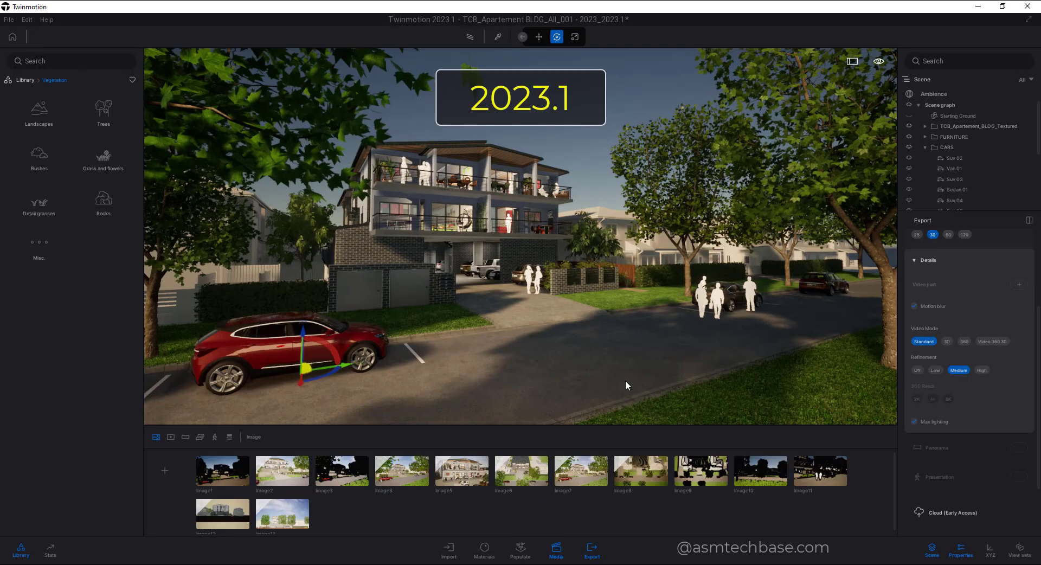